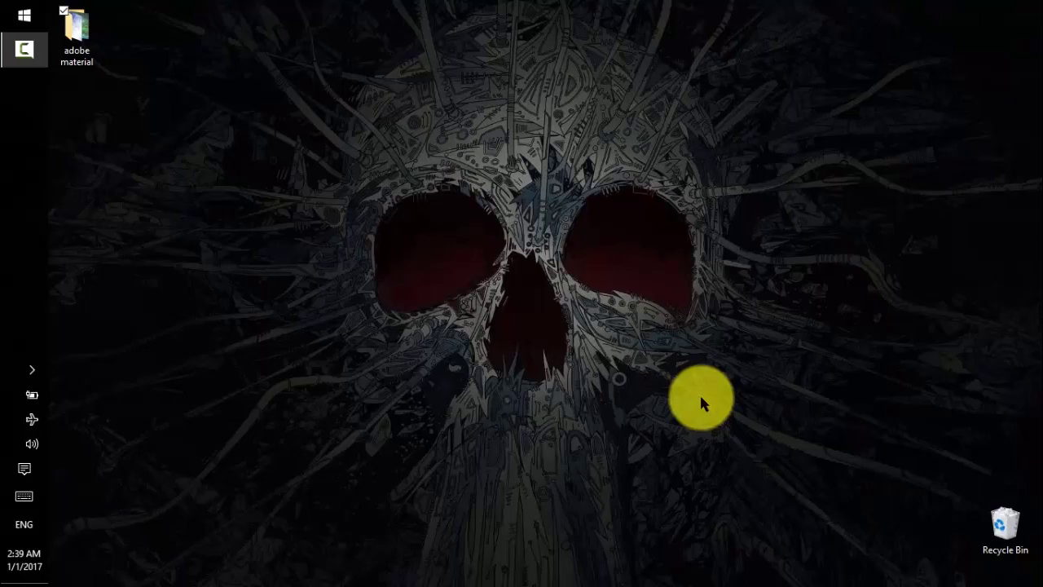
Step: Search the Start menu for 'ad' and launch Adobe Photoshop CS6
{"action": "key", "text": "super"}
{"action": "type", "text": "ad"}
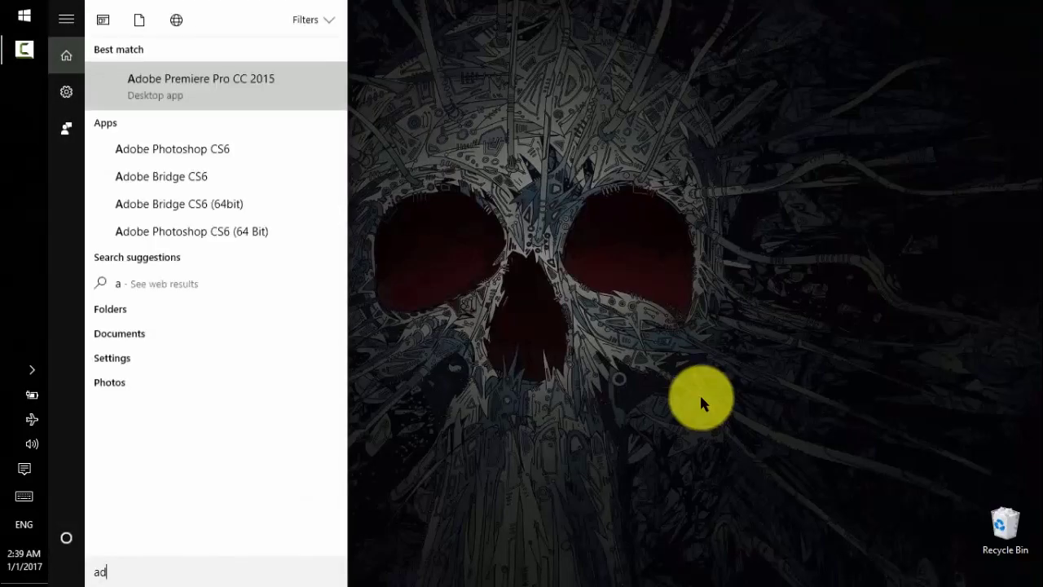
{"action": "key", "text": "Down"}
{"action": "key", "text": "Down"}
{"action": "key", "text": "Down"}
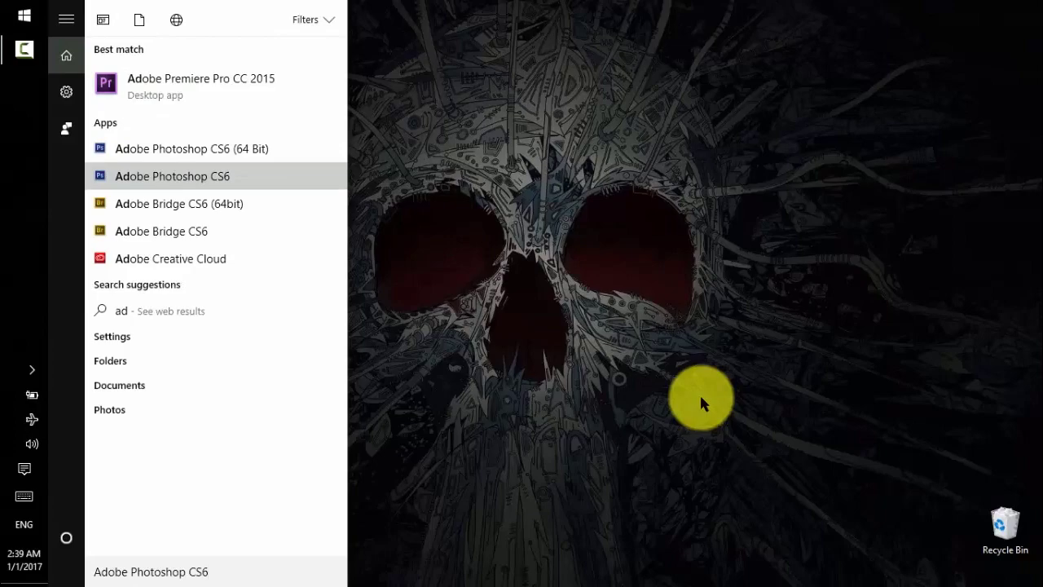
{"action": "key", "text": "Return"}
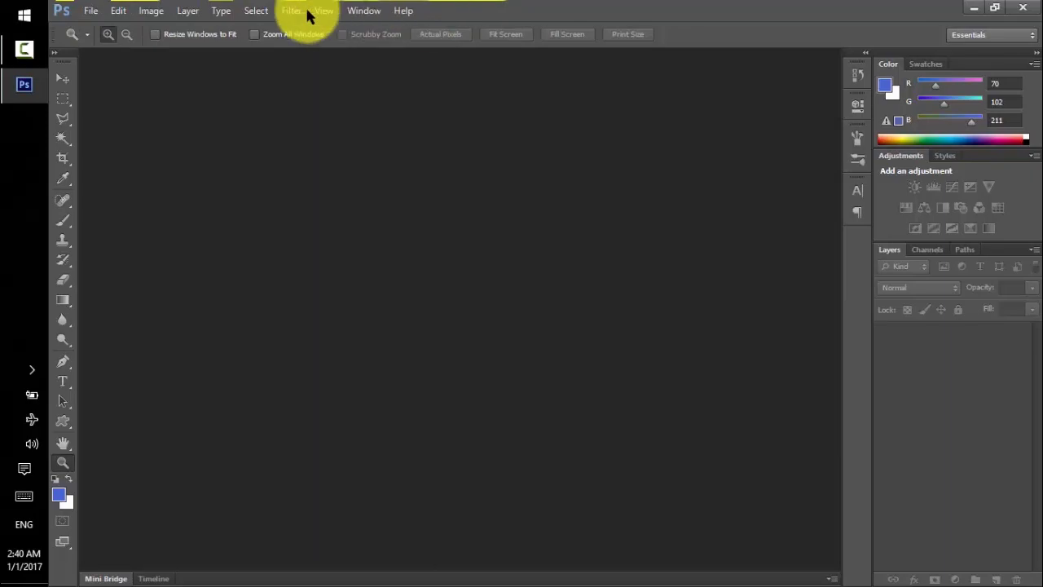
Step: Open sample.jpg from the adobe material folder with Ctrl+O
{"action": "left_click", "coordinate": [91, 17]}
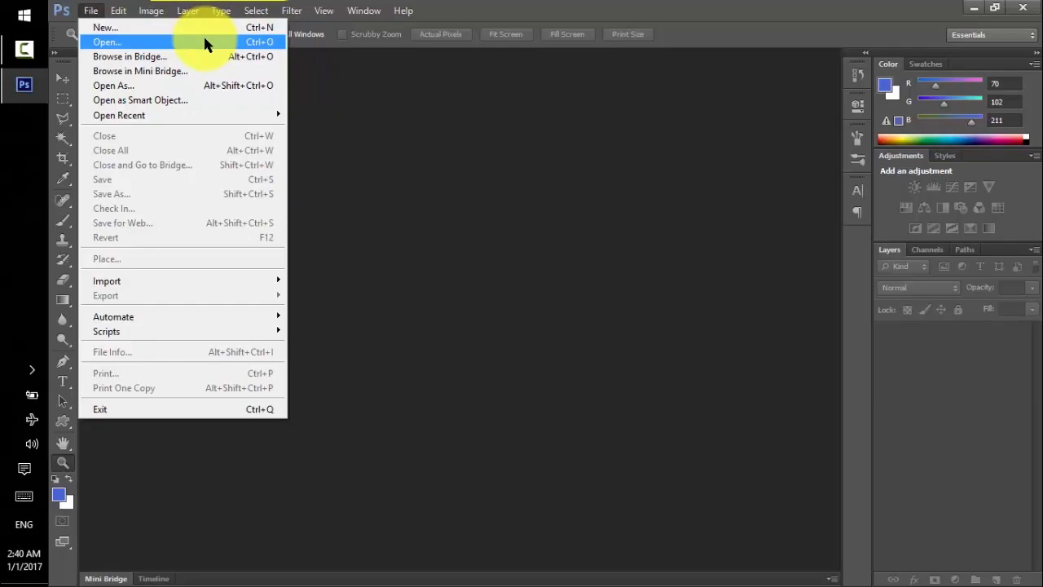
{"action": "left_click", "coordinate": [414, 139]}
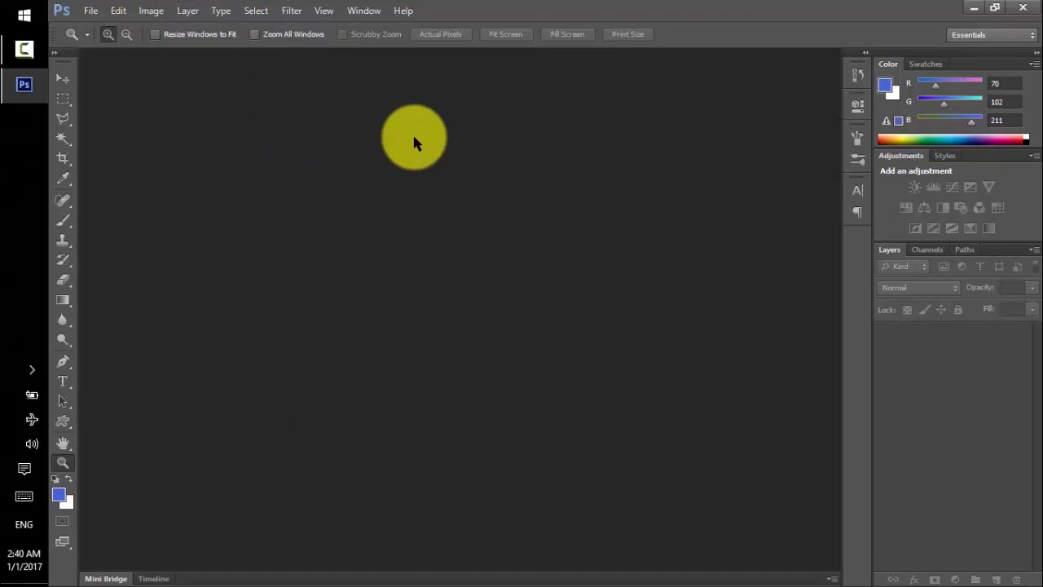
{"action": "key", "text": "ctrl+o"}
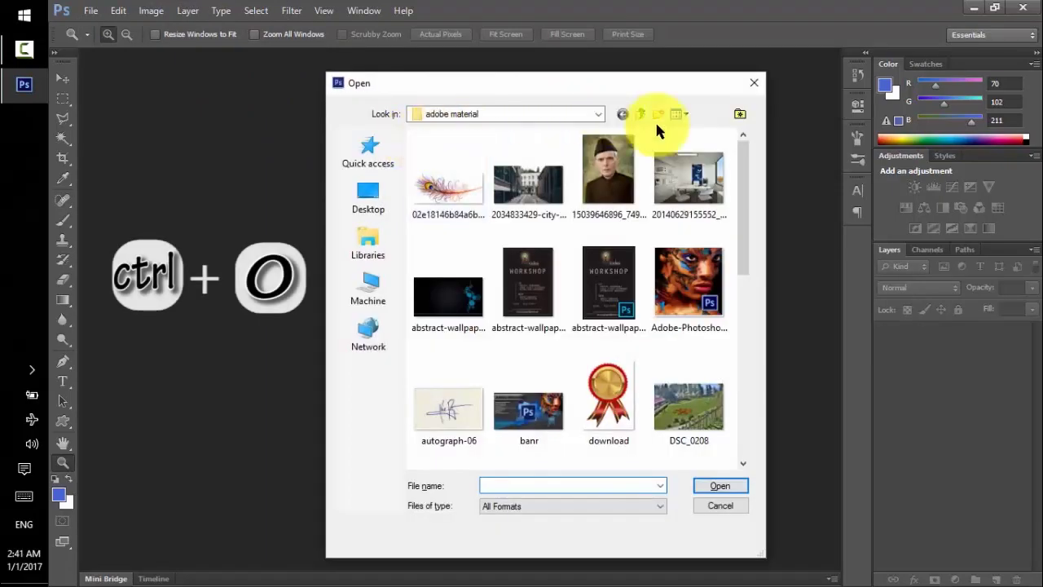
{"action": "left_click_drag", "start_coordinate": [743, 240], "coordinate": [752, 375]}
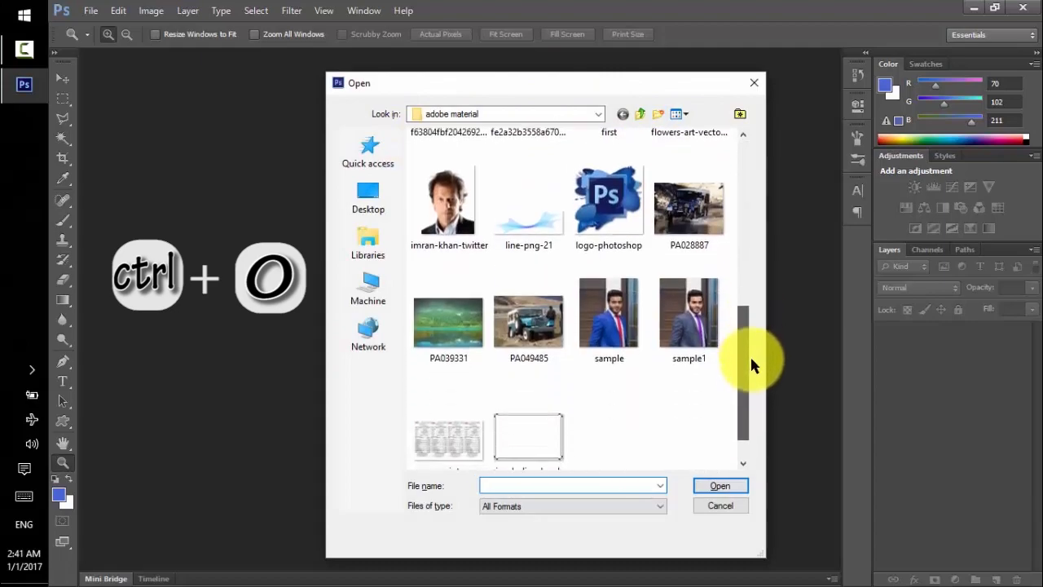
{"action": "mouse_move", "coordinate": [608, 318]}
{"action": "double_click", "coordinate": [606, 299]}
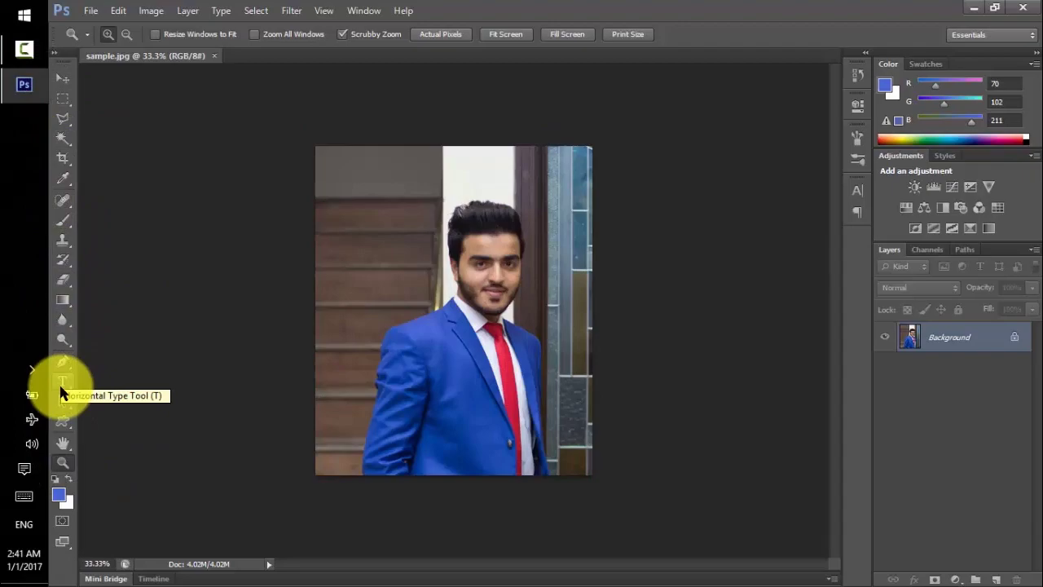
Step: With the Rectangular Marquee, select a rectangle around the man's head and upper body
{"action": "left_click", "coordinate": [61, 78]}
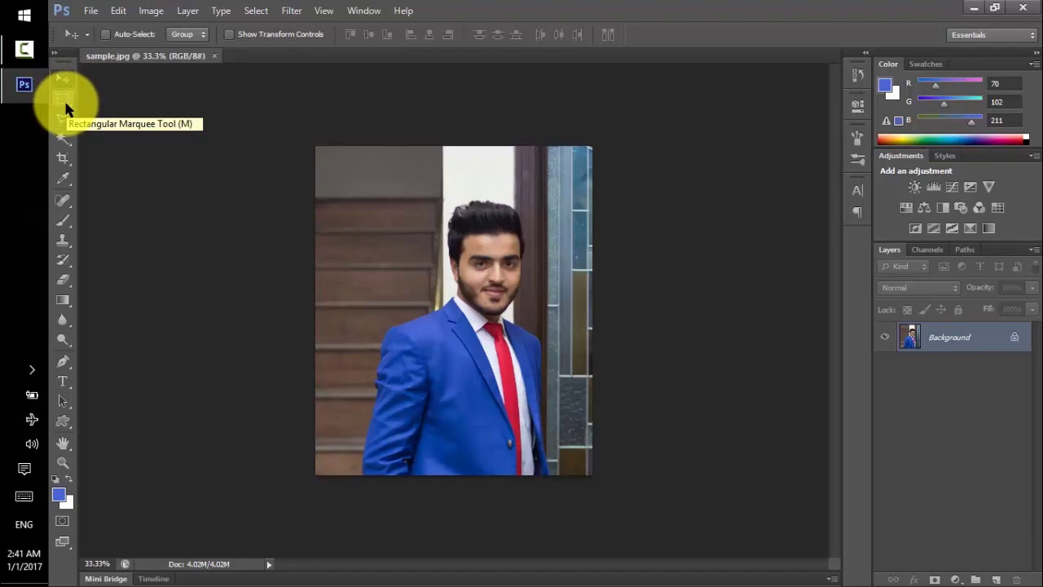
{"action": "left_click", "coordinate": [65, 105]}
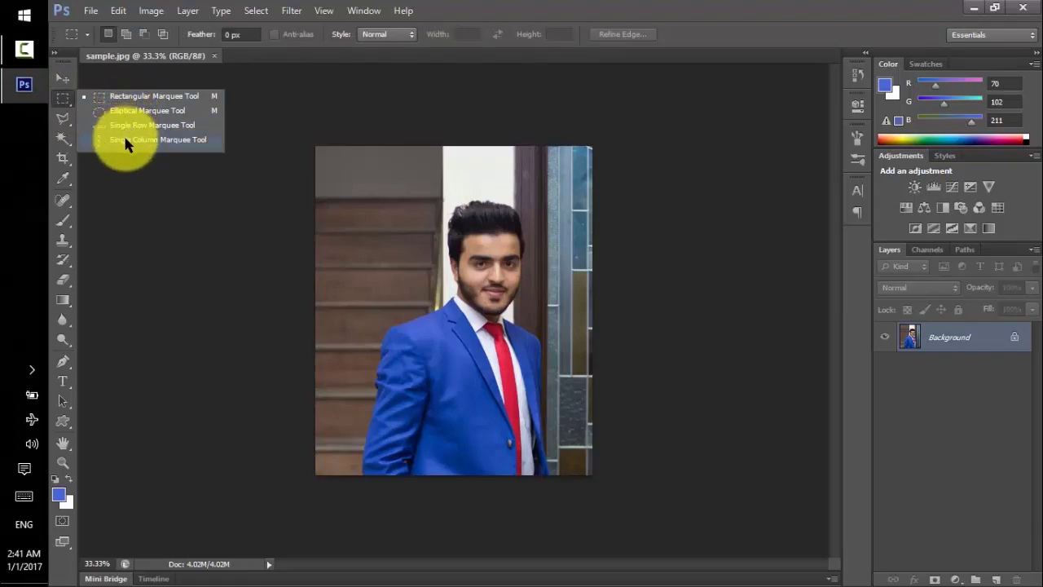
{"action": "left_click", "coordinate": [127, 97]}
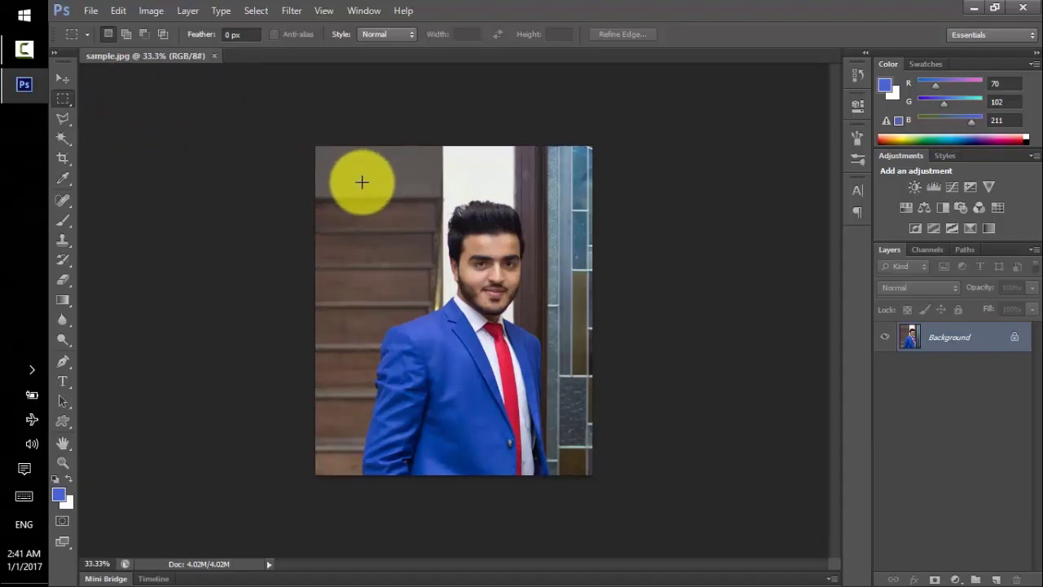
{"action": "mouse_move", "coordinate": [362, 181]}
{"action": "left_mouse_down"}
{"action": "mouse_move", "coordinate": [539, 412]}
{"action": "mouse_move", "coordinate": [541, 391]}
{"action": "left_mouse_up"}
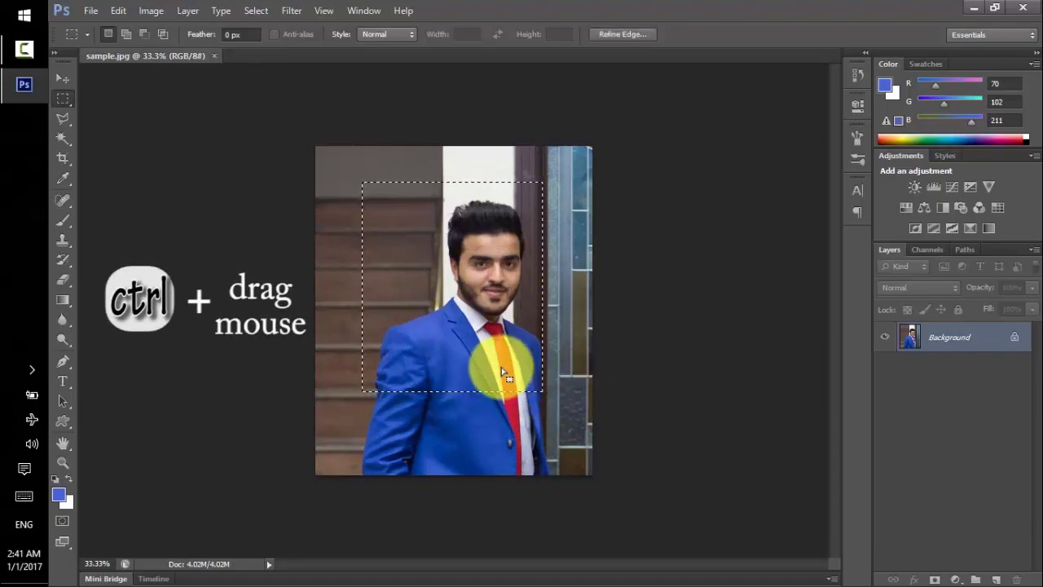
{"action": "left_click_drag", "start_coordinate": [504, 374], "coordinate": [470, 401]}
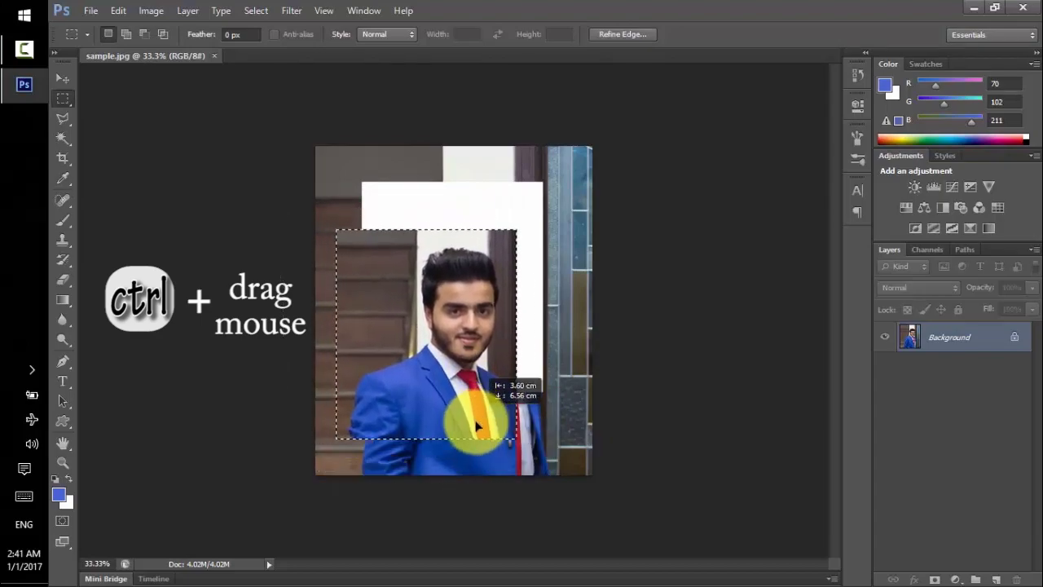
{"action": "left_click_drag", "start_coordinate": [471, 401], "coordinate": [468, 413]}
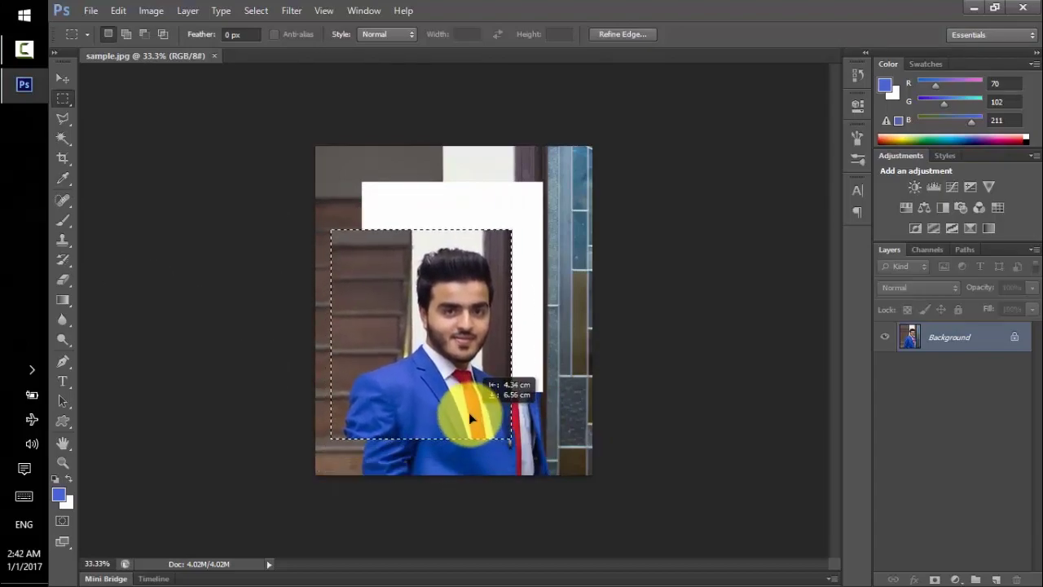
{"action": "left_click_drag", "start_coordinate": [468, 412], "coordinate": [478, 421]}
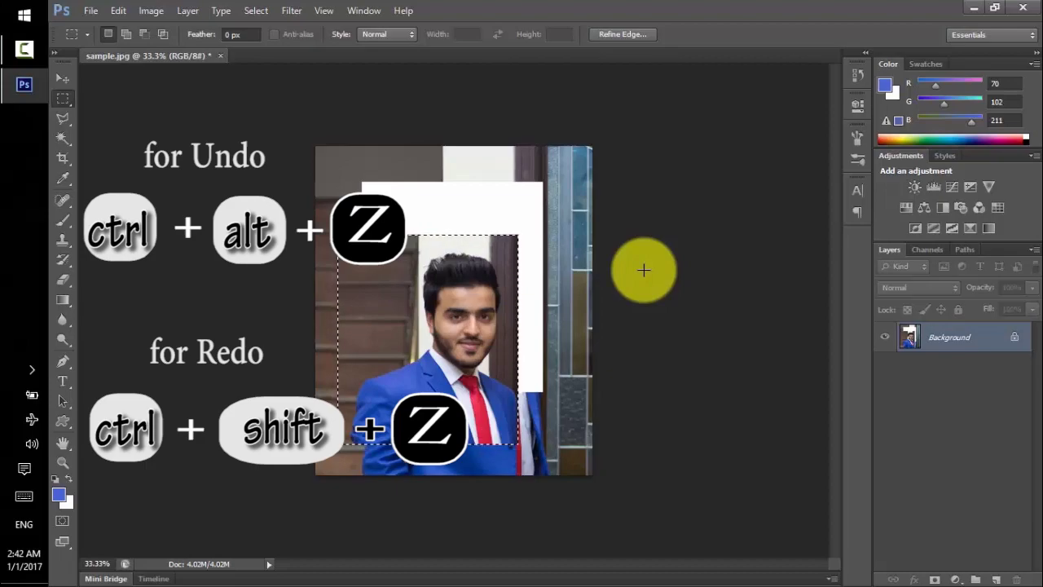
{"action": "key", "text": "ctrl+alt+z"}
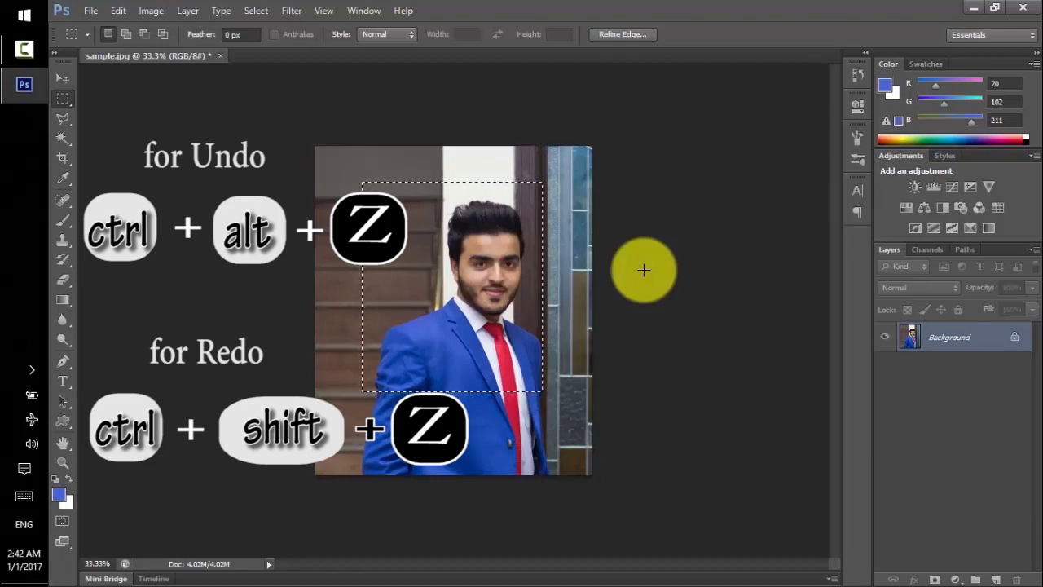
{"action": "key", "text": "ctrl+shift+z"}
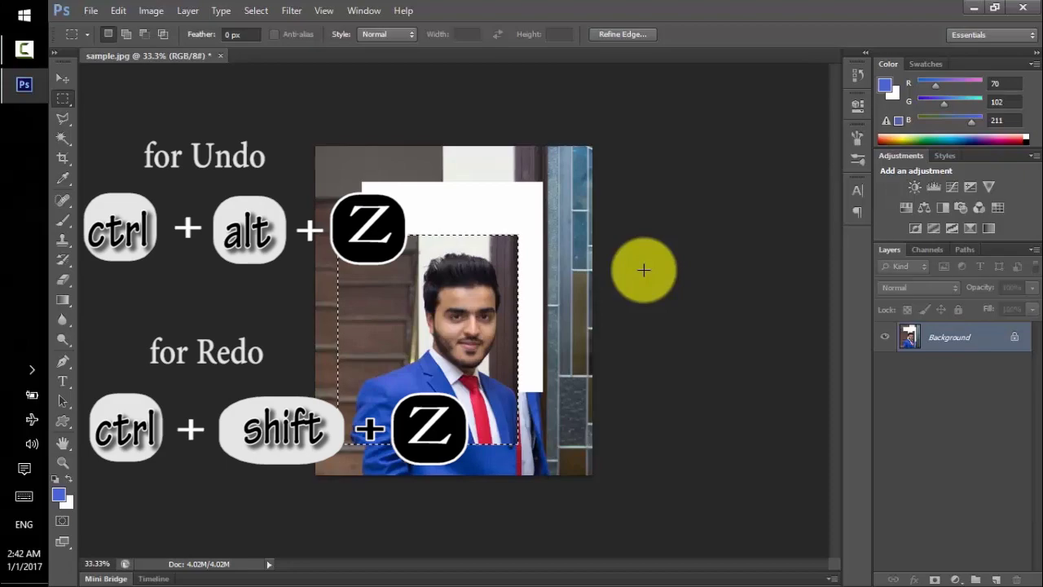
{"action": "key", "text": "ctrl+alt+z"}
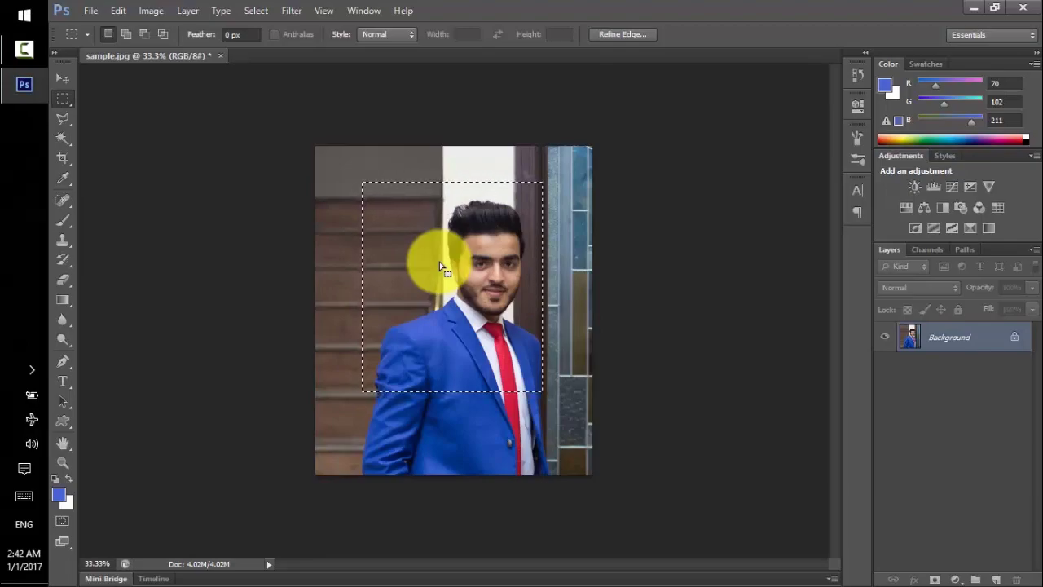
{"action": "key", "text": "ctrl+d"}
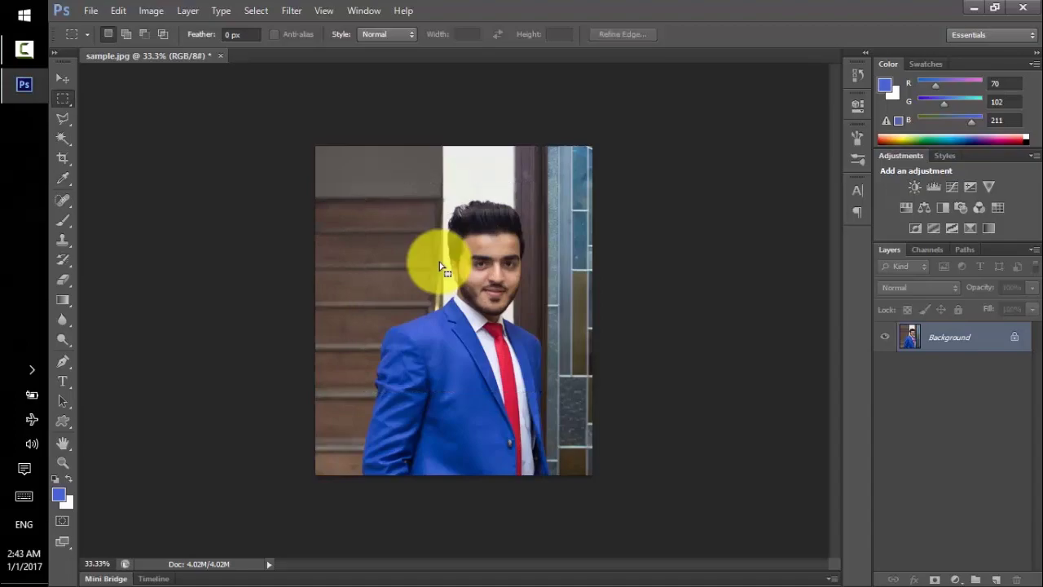
{"action": "left_click", "coordinate": [63, 119]}
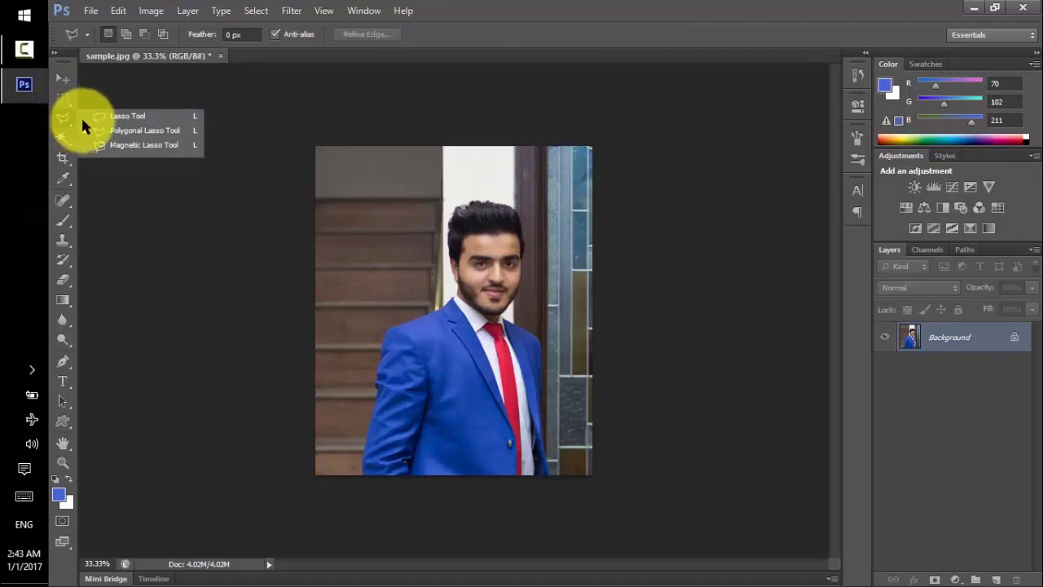
Step: Lasso-select the outline of the man's face and hair
{"action": "left_click", "coordinate": [127, 115]}
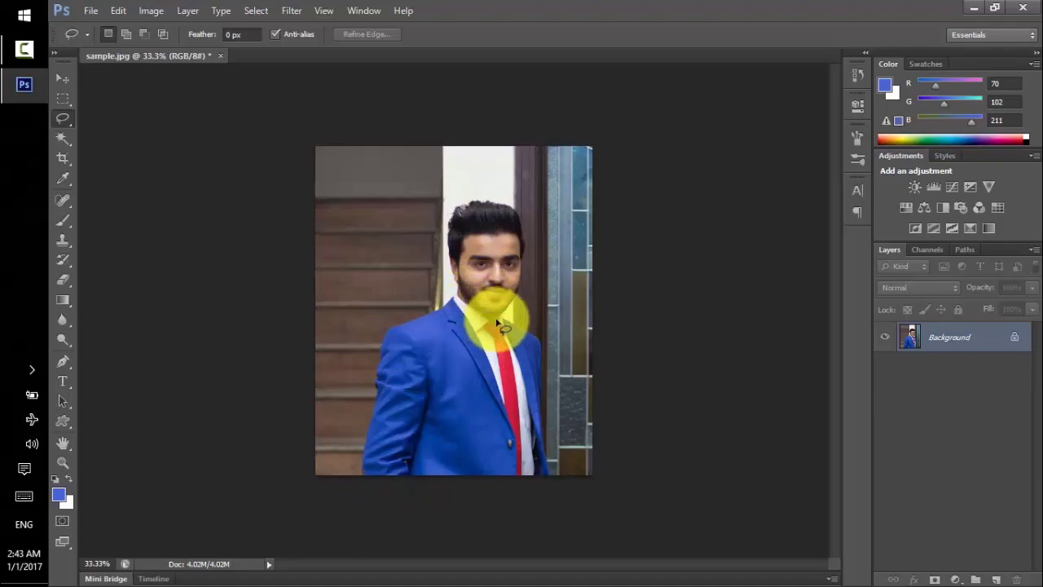
{"action": "left_click_drag", "start_coordinate": [494, 323], "coordinate": [450, 263]}
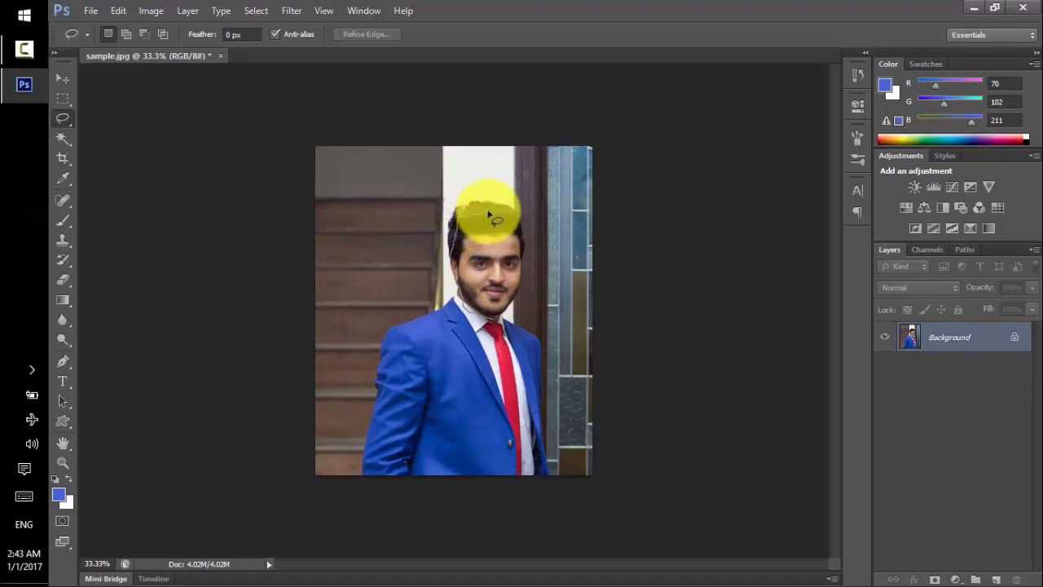
{"action": "mouse_move", "coordinate": [451, 262]}
{"action": "left_mouse_down"}
{"action": "mouse_move", "coordinate": [533, 241]}
{"action": "mouse_move", "coordinate": [495, 326]}
{"action": "left_mouse_up"}
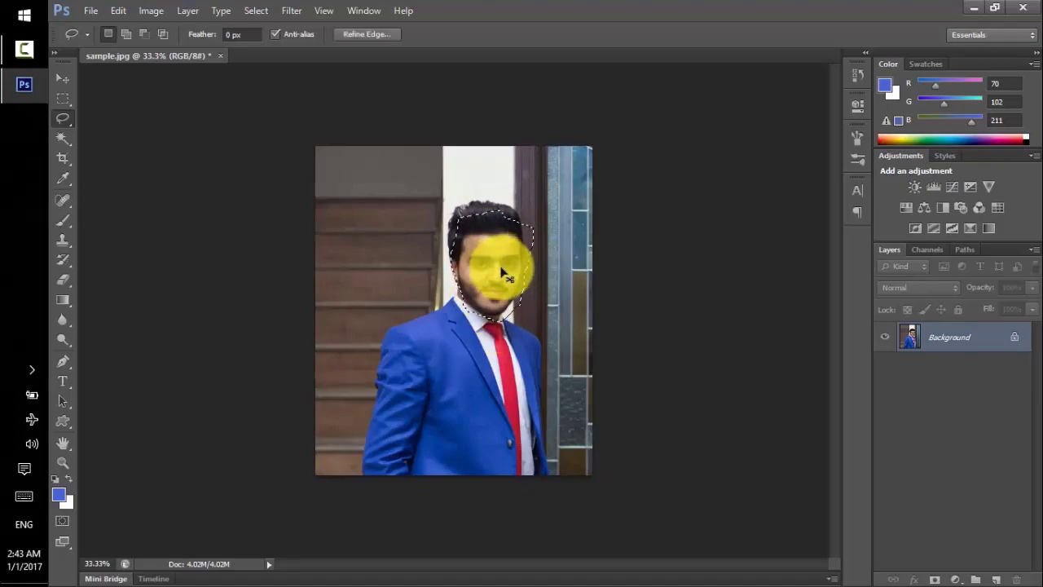
Step: Drag the selected head left as a test, then undo it to restore the portrait
{"action": "left_click_drag", "start_coordinate": [502, 273], "coordinate": [402, 301]}
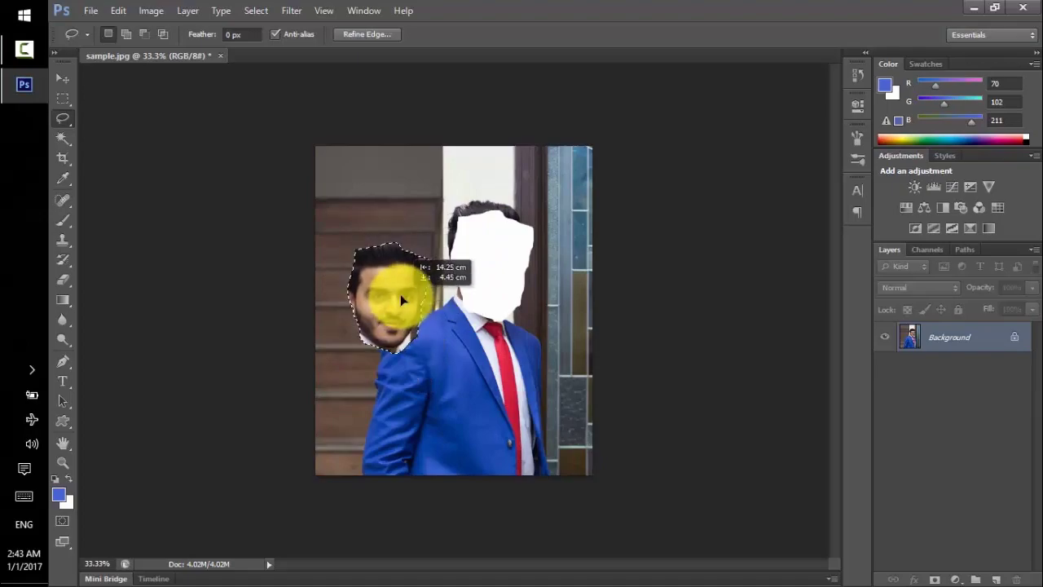
{"action": "left_click_drag", "start_coordinate": [402, 300], "coordinate": [411, 295]}
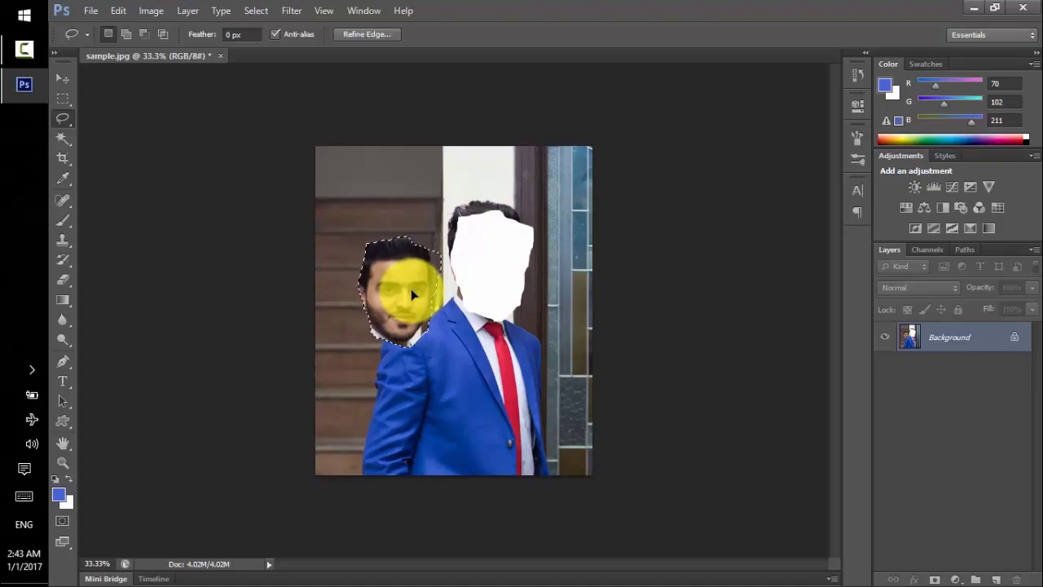
{"action": "key", "text": "ctrl+z"}
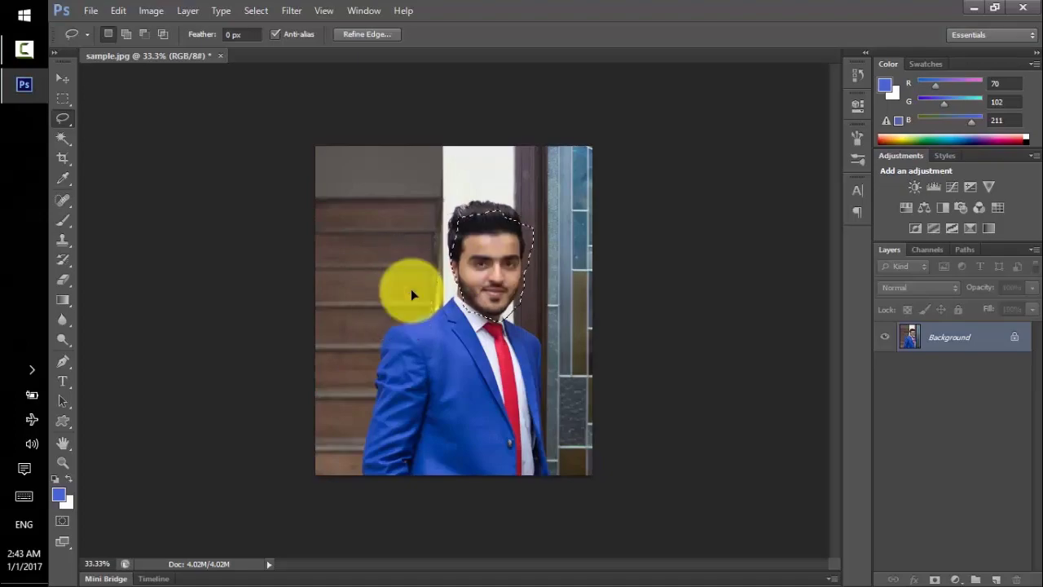
{"action": "right_click", "coordinate": [63, 118]}
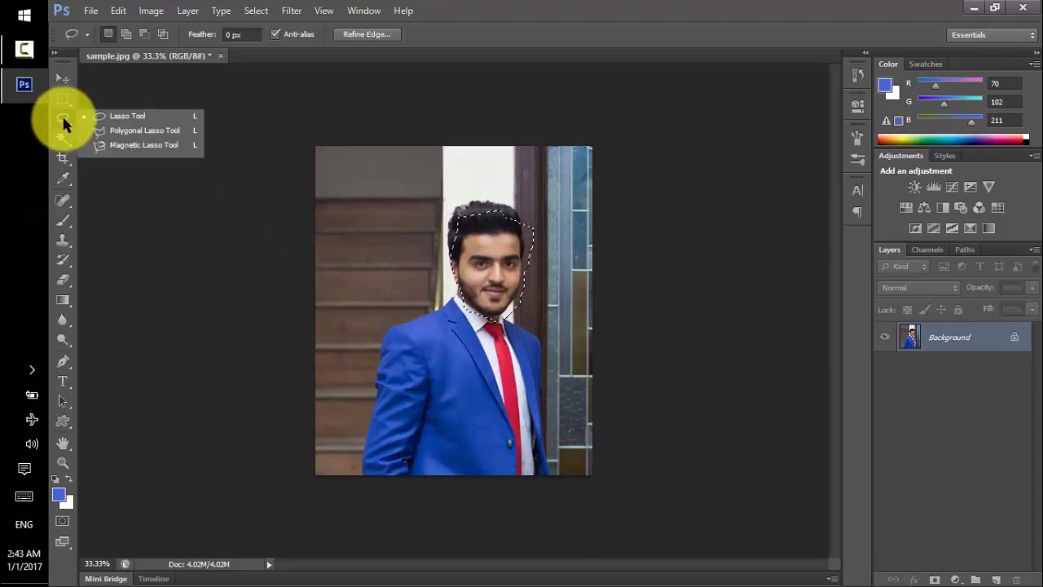
{"action": "left_click", "coordinate": [144, 131]}
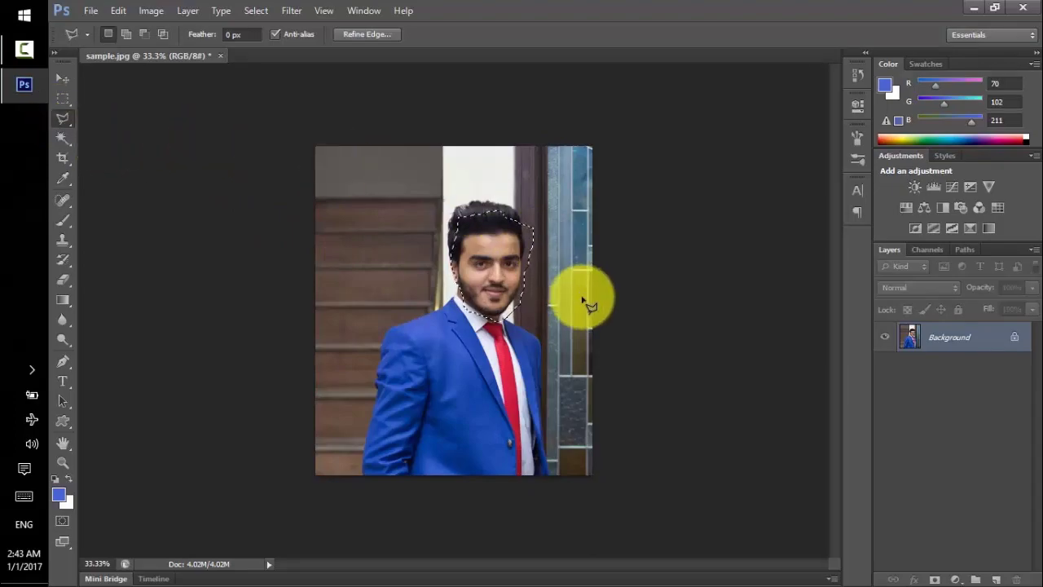
{"action": "key", "text": "ctrl+d"}
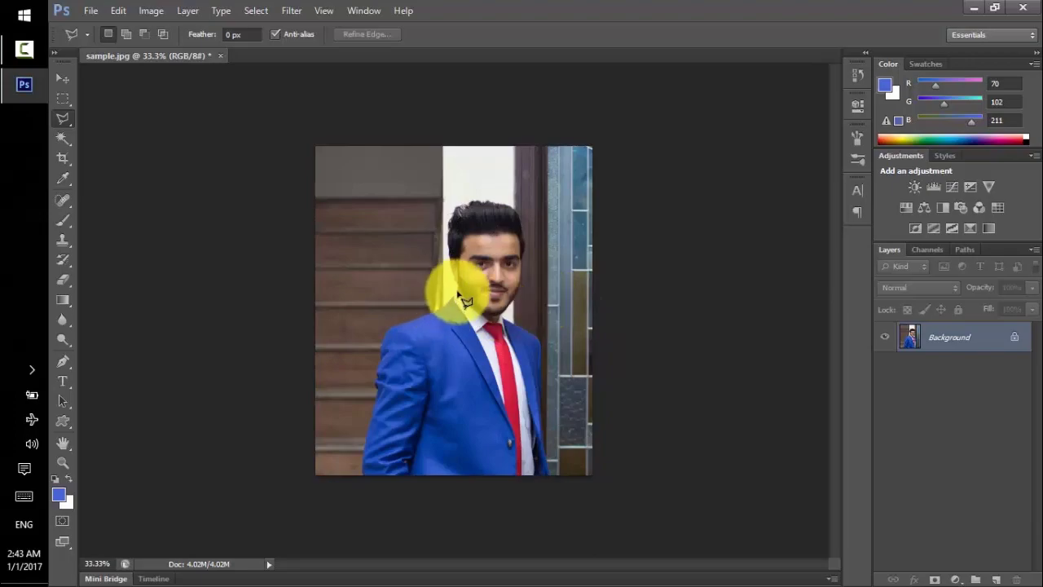
{"action": "left_click", "coordinate": [457, 239]}
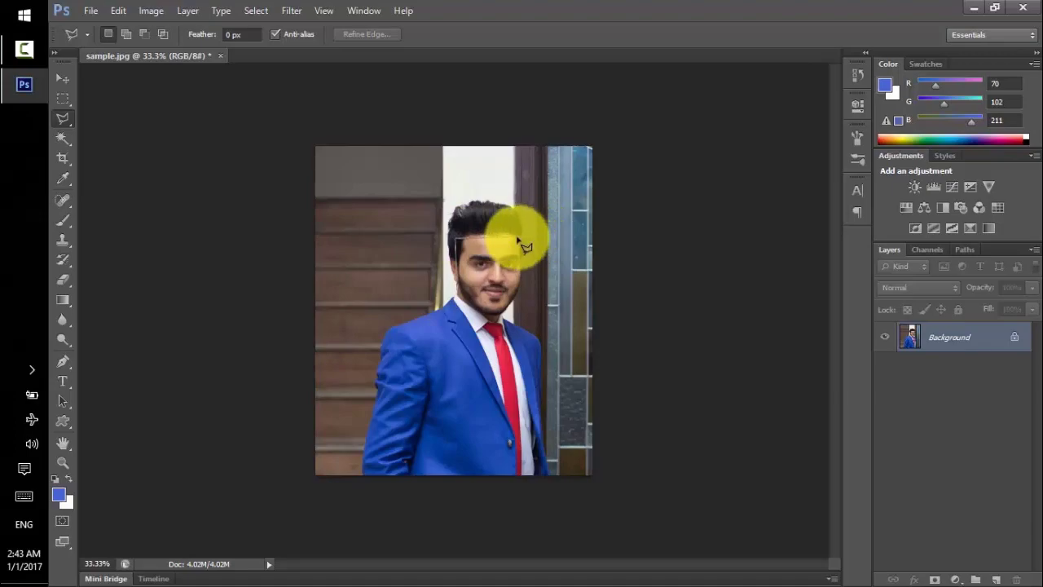
{"action": "left_click", "coordinate": [506, 316]}
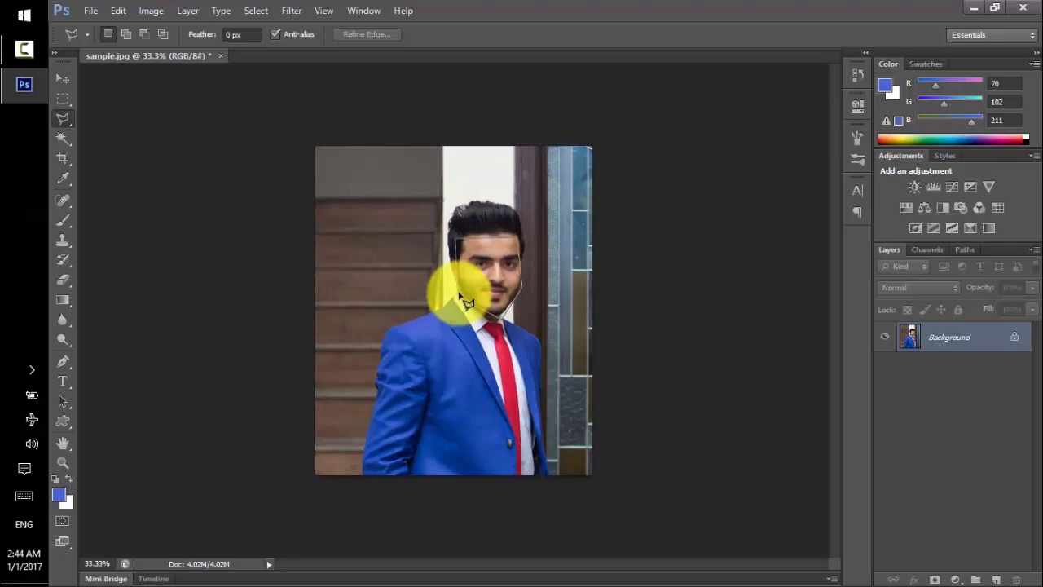
{"action": "double_click", "coordinate": [463, 287]}
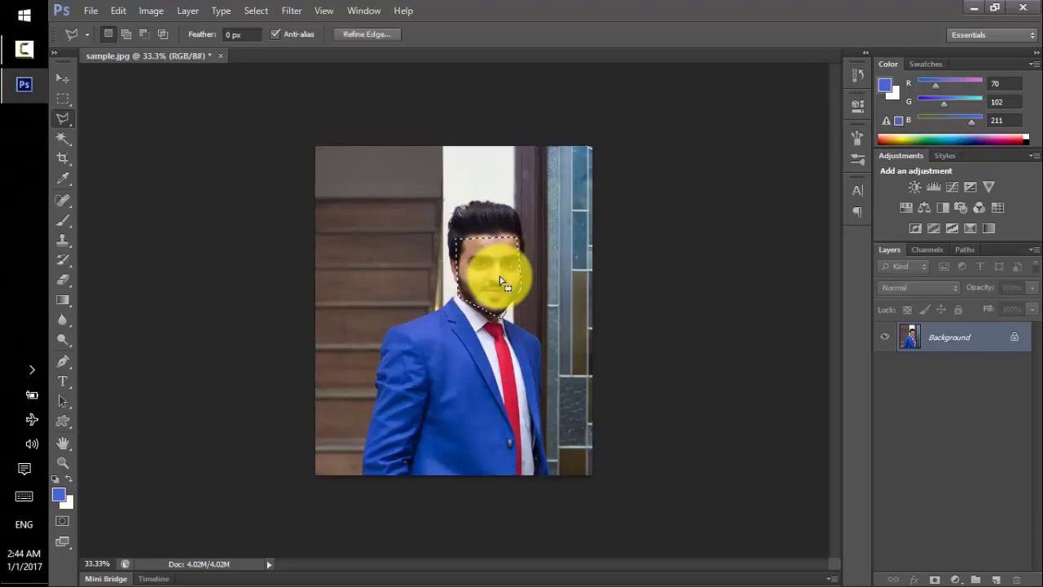
{"action": "mouse_move", "coordinate": [503, 277]}
{"action": "left_mouse_down"}
{"action": "mouse_move", "coordinate": [425, 338]}
{"action": "mouse_move", "coordinate": [394, 278]}
{"action": "left_mouse_up"}
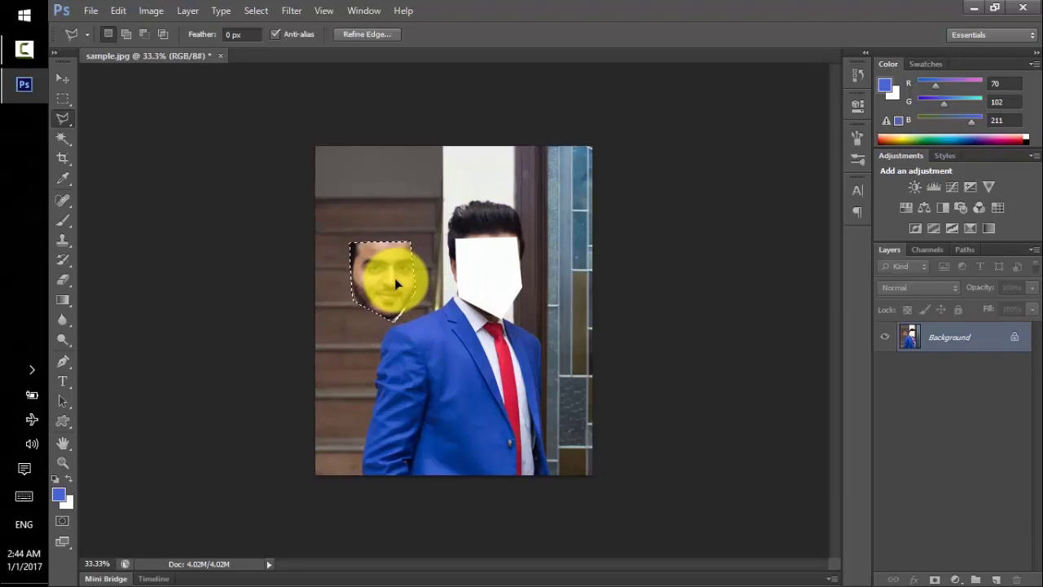
{"action": "key", "text": "ctrl+z"}
{"action": "key", "text": "ctrl+d"}
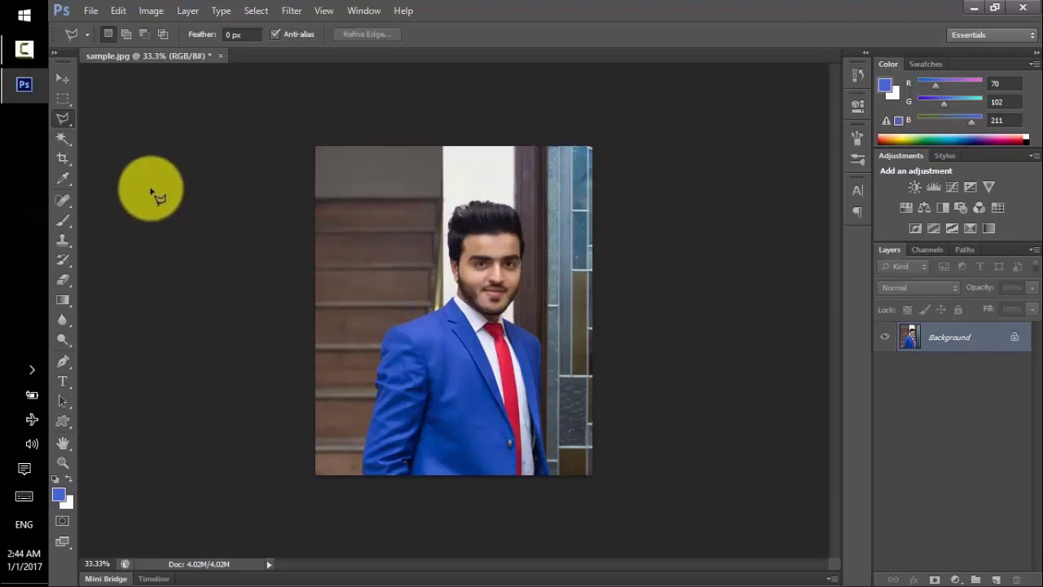
{"action": "left_click", "coordinate": [70, 140]}
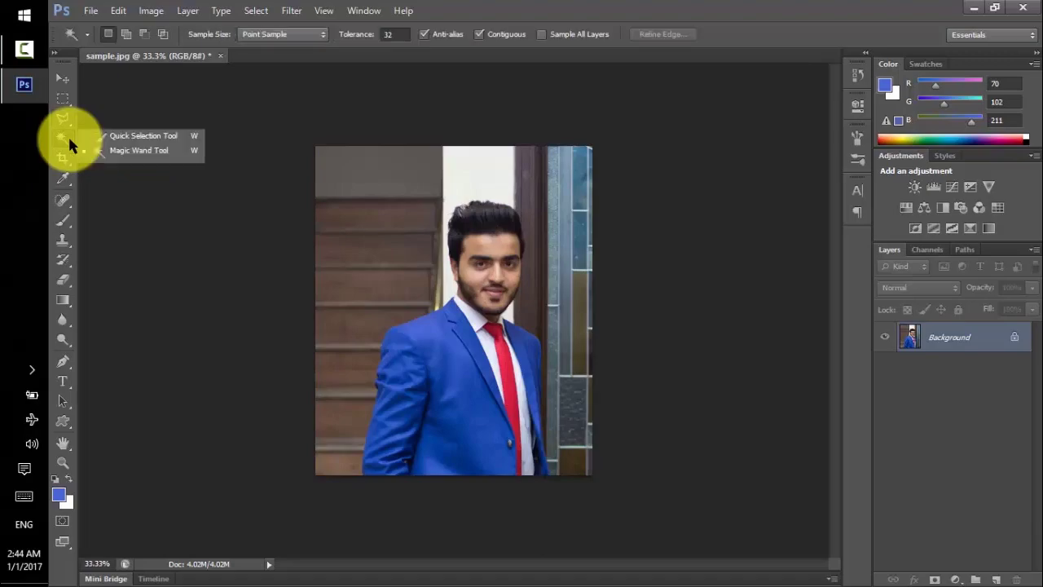
{"action": "left_click", "coordinate": [105, 131]}
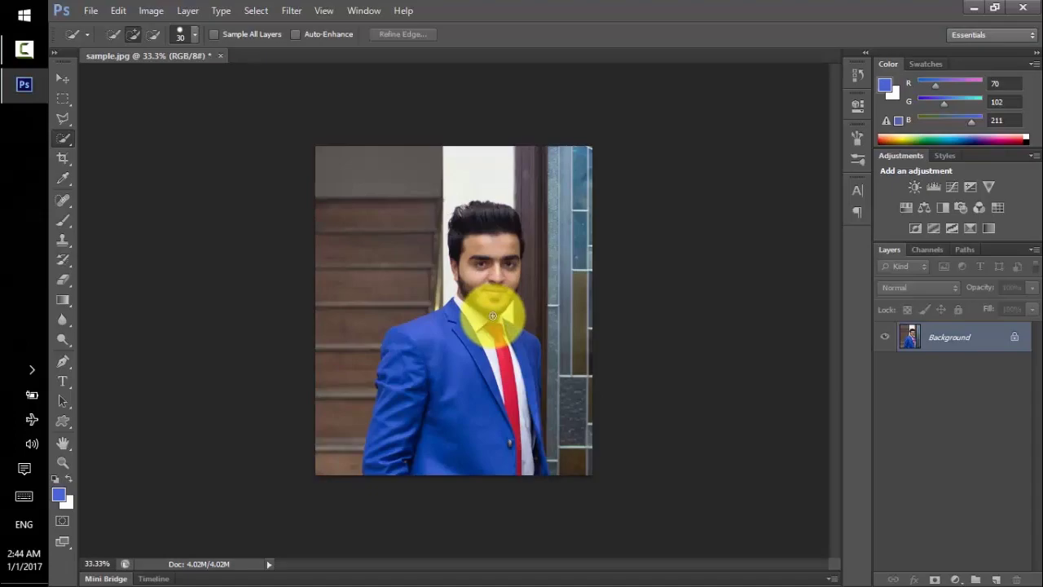
{"action": "mouse_move", "coordinate": [493, 315]}
{"action": "left_mouse_down"}
{"action": "mouse_move", "coordinate": [480, 265]}
{"action": "mouse_move", "coordinate": [513, 239]}
{"action": "mouse_move", "coordinate": [503, 262]}
{"action": "left_mouse_up"}
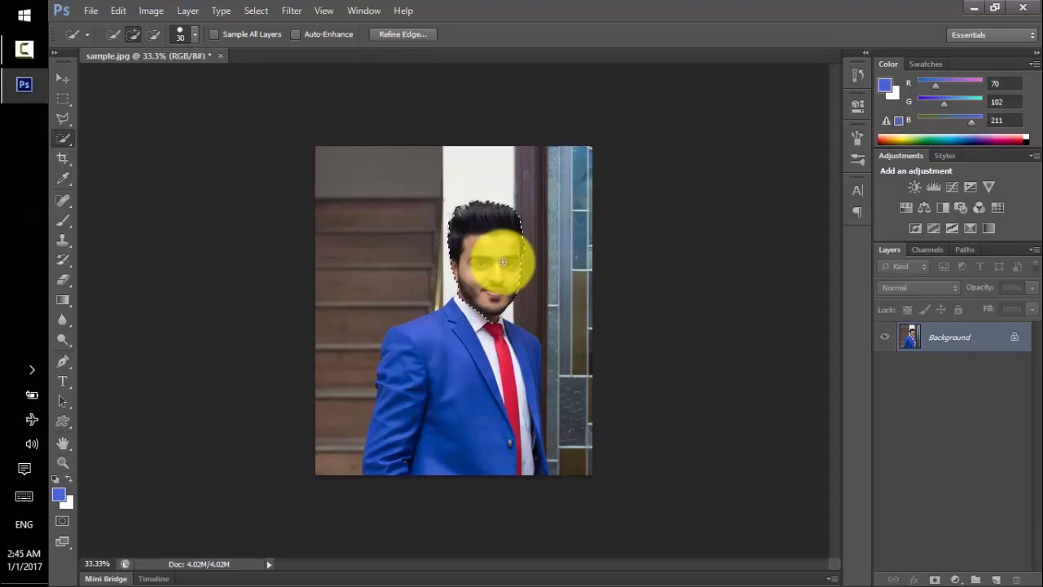
{"action": "mouse_move", "coordinate": [503, 262]}
{"action": "left_mouse_down"}
{"action": "mouse_move", "coordinate": [383, 275]}
{"action": "mouse_move", "coordinate": [392, 259]}
{"action": "mouse_move", "coordinate": [400, 298]}
{"action": "mouse_move", "coordinate": [513, 426]}
{"action": "mouse_move", "coordinate": [448, 392]}
{"action": "left_mouse_up"}
{"action": "key", "text": "ctrl+alt+z"}
{"action": "key", "text": "ctrl+alt+z"}
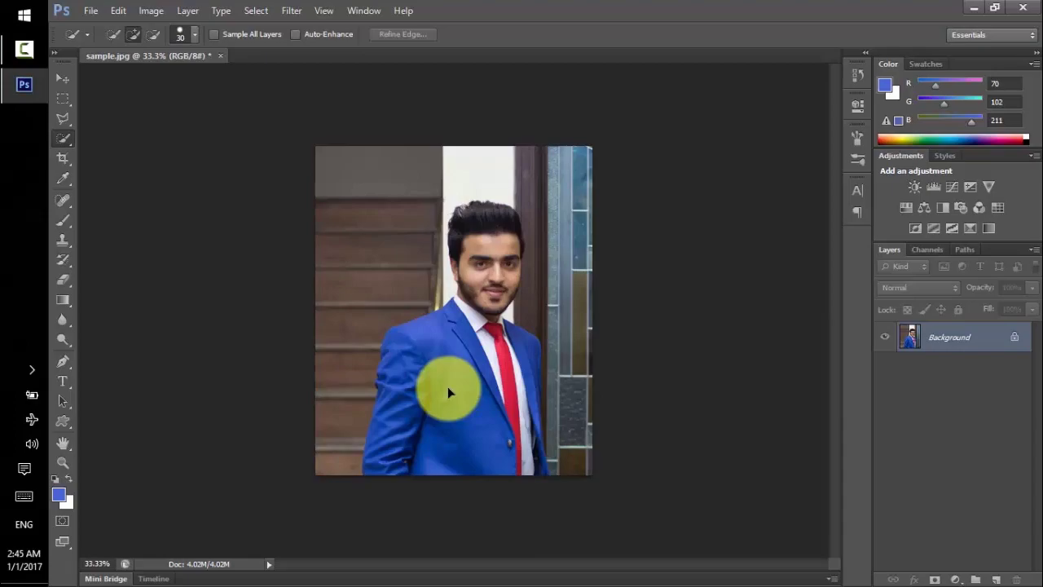
{"action": "key", "text": "ctrl+a"}
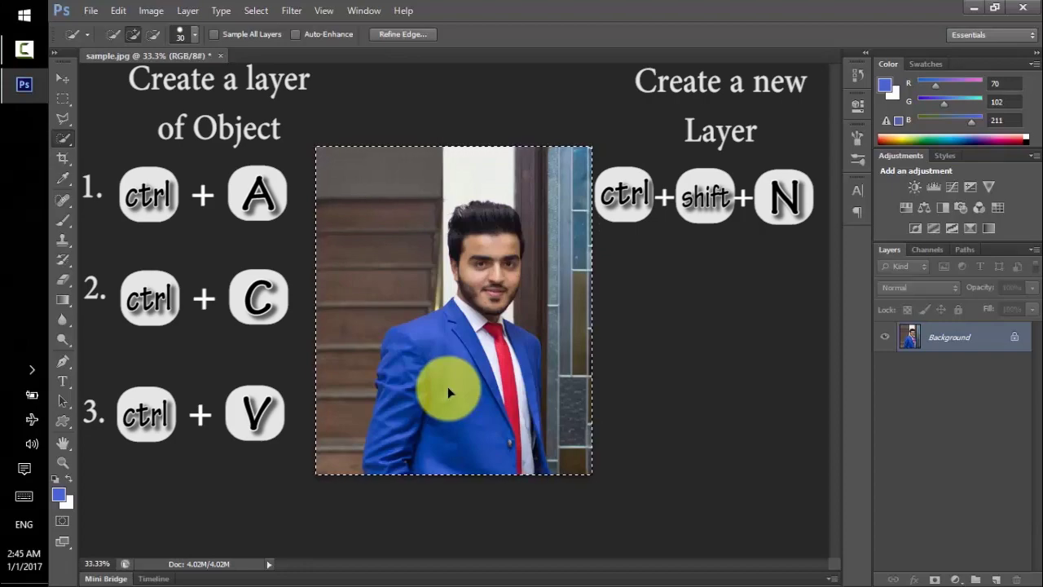
Step: Paste the photo as Layer 1 and hide the Background layer
{"action": "key", "text": "ctrl+v"}
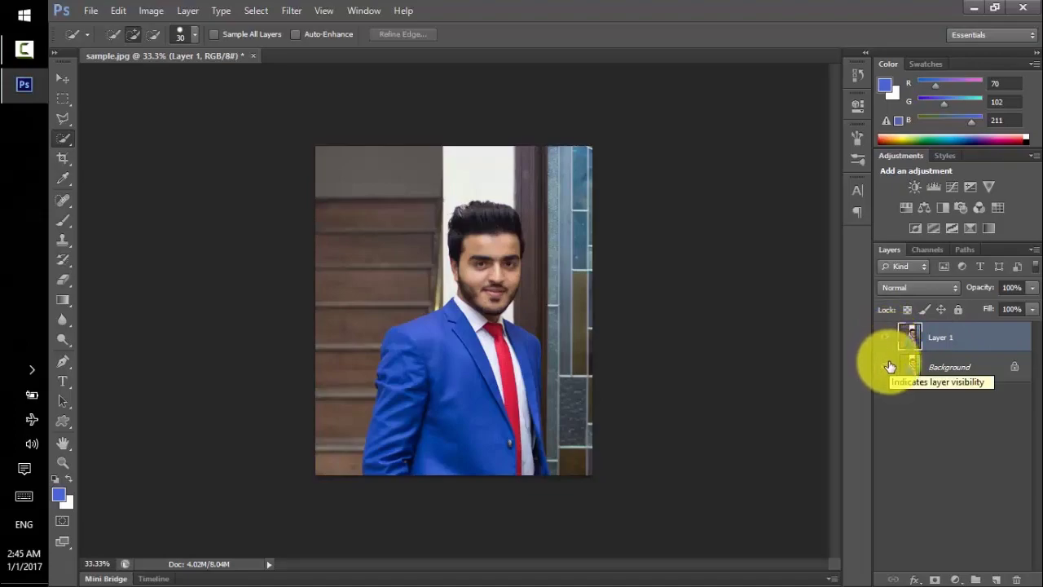
{"action": "left_click", "coordinate": [886, 367]}
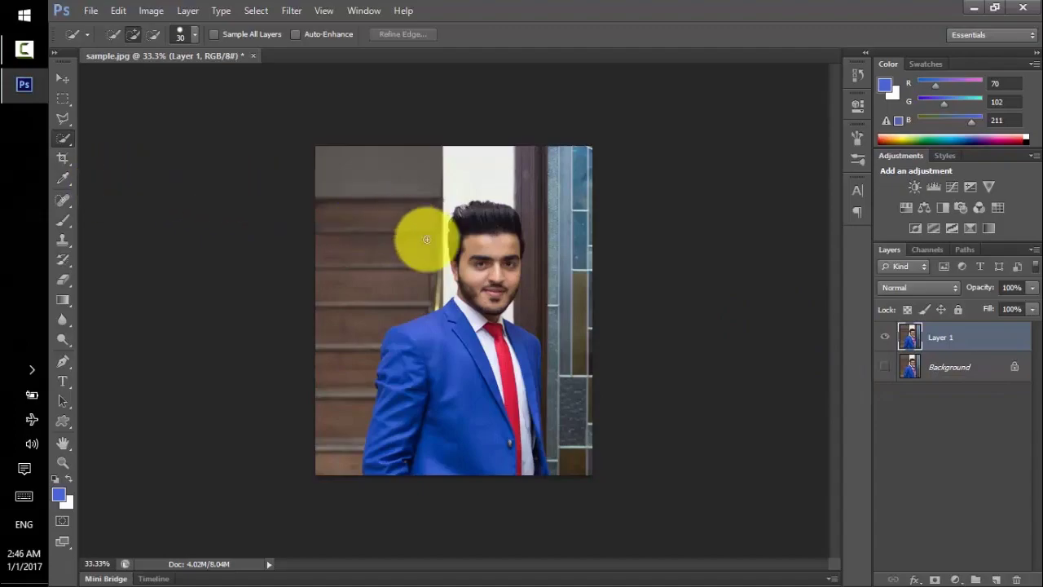
Step: Select the head, test moving it down-left, then undo and deselect
{"action": "left_click_drag", "start_coordinate": [476, 312], "coordinate": [479, 227]}
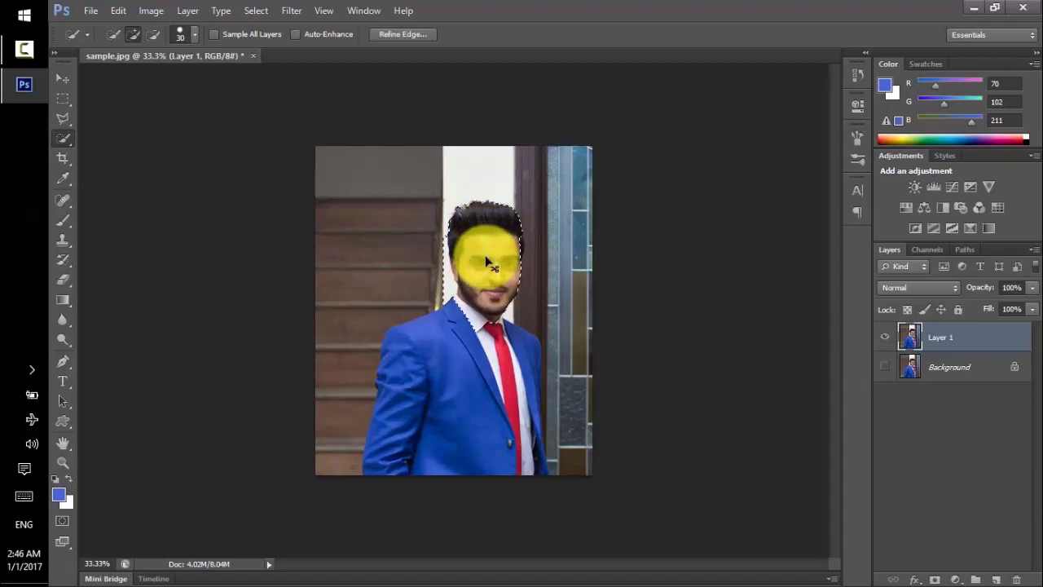
{"action": "left_click_drag", "start_coordinate": [487, 261], "coordinate": [377, 326]}
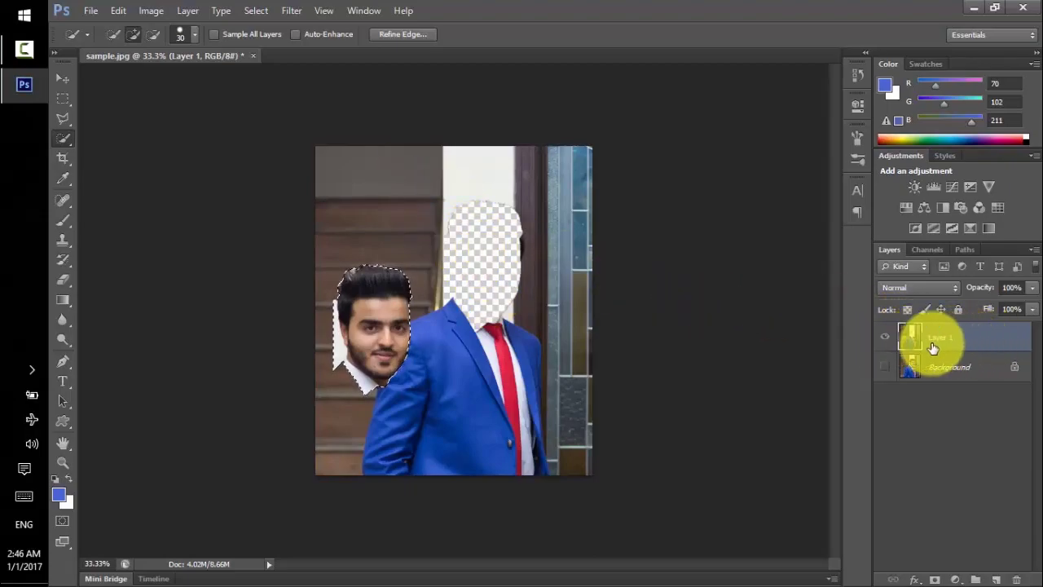
{"action": "key", "text": "ctrl+z"}
{"action": "key", "text": "ctrl+d"}
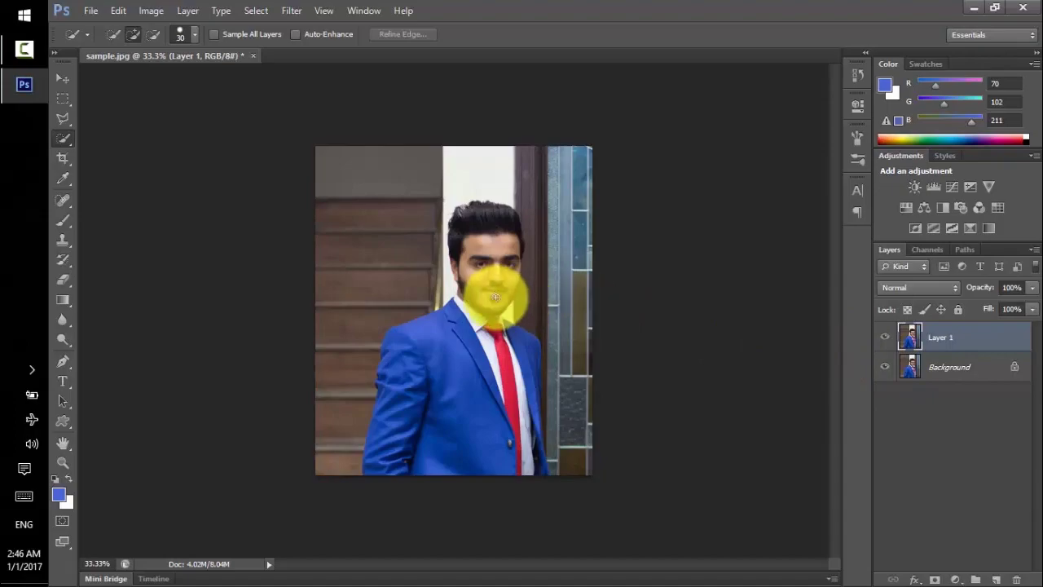
Step: Reselect the face, move it left, toggle Background visibility off and on, and undo the move
{"action": "left_click_drag", "start_coordinate": [494, 318], "coordinate": [472, 232]}
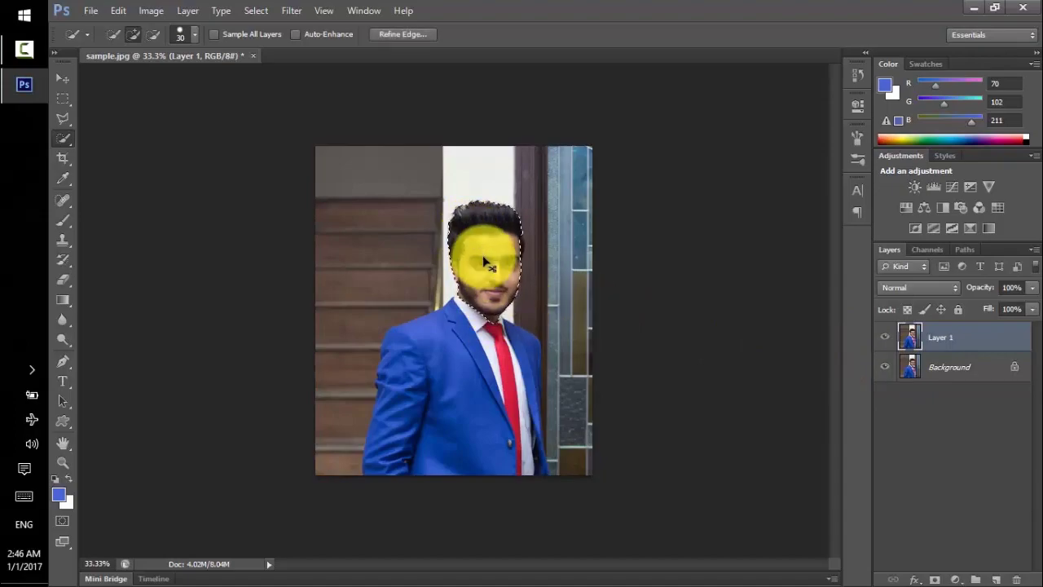
{"action": "left_click_drag", "start_coordinate": [489, 268], "coordinate": [355, 329]}
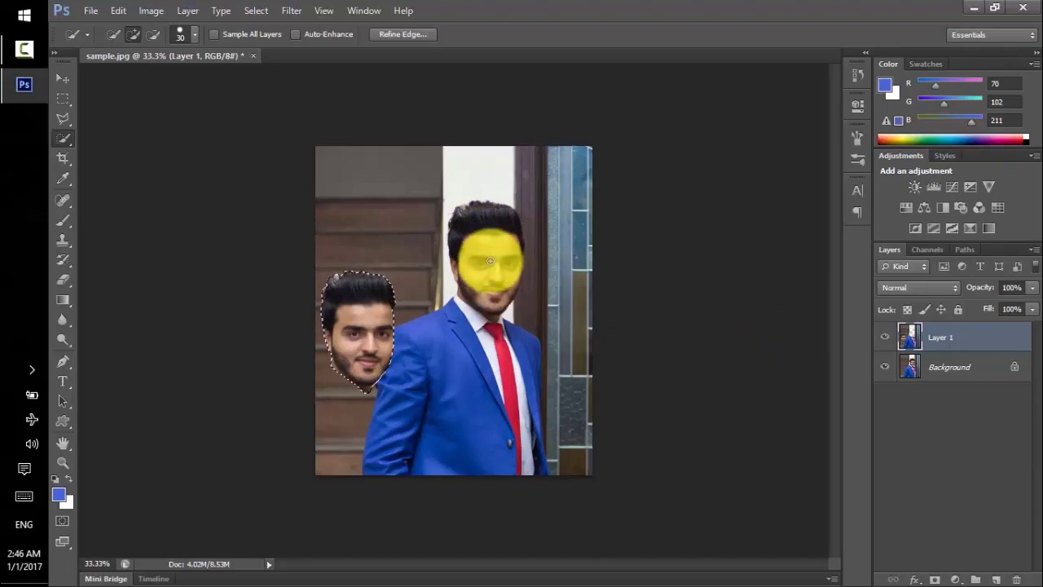
{"action": "left_click", "coordinate": [890, 371]}
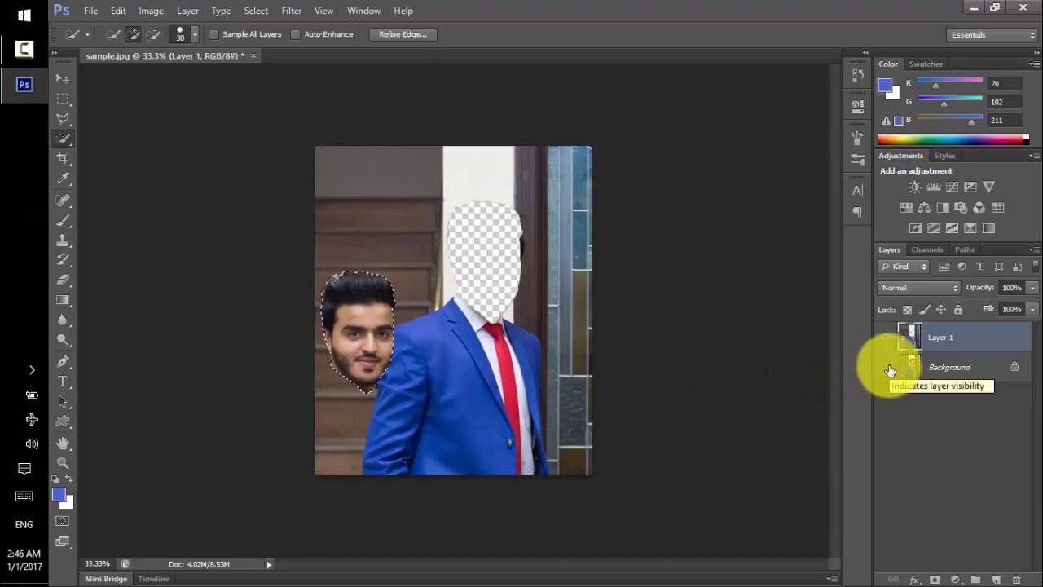
{"action": "left_click", "coordinate": [890, 371]}
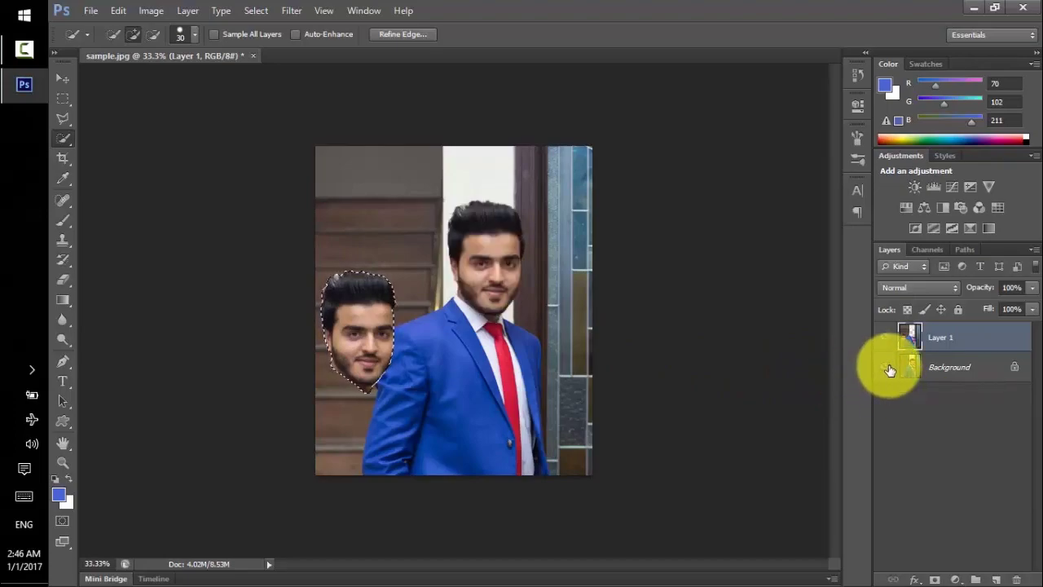
{"action": "key", "text": "ctrl+z"}
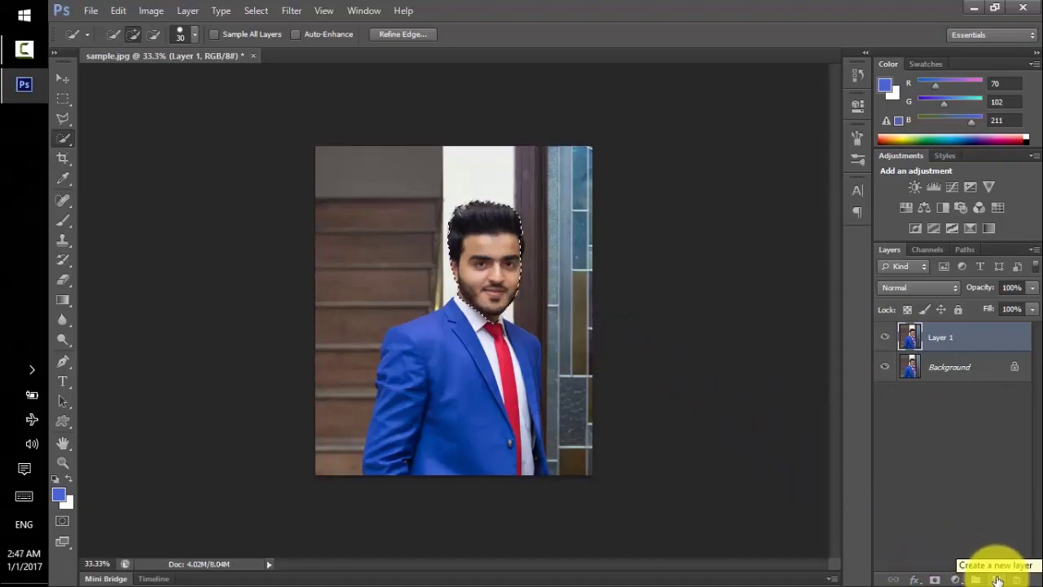
Step: Add a new layer renamed 'name' at the top of the stack and deselect
{"action": "left_click", "coordinate": [998, 579]}
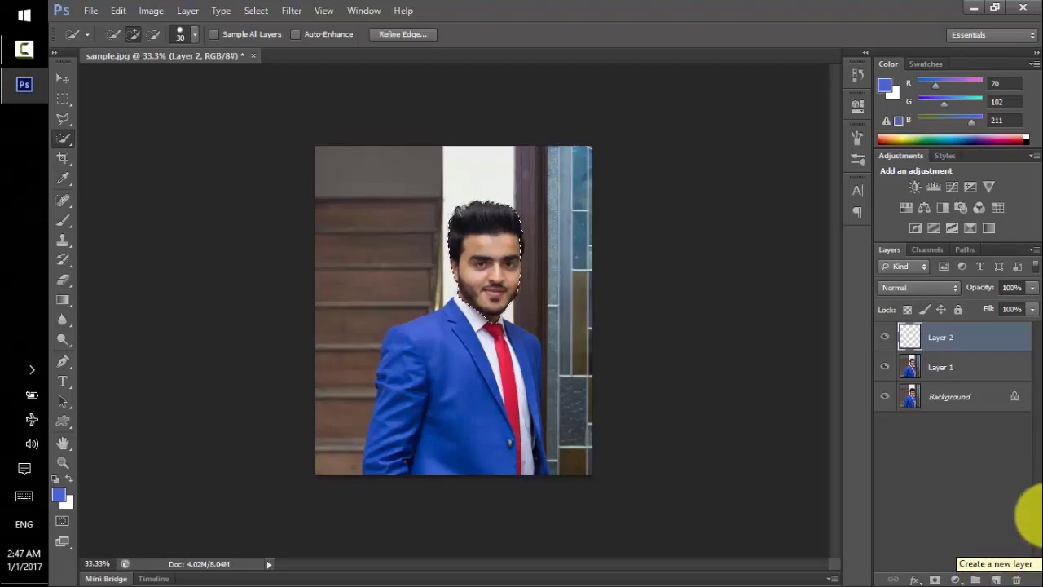
{"action": "double_click", "coordinate": [938, 339]}
{"action": "key", "text": "BackSpace"}
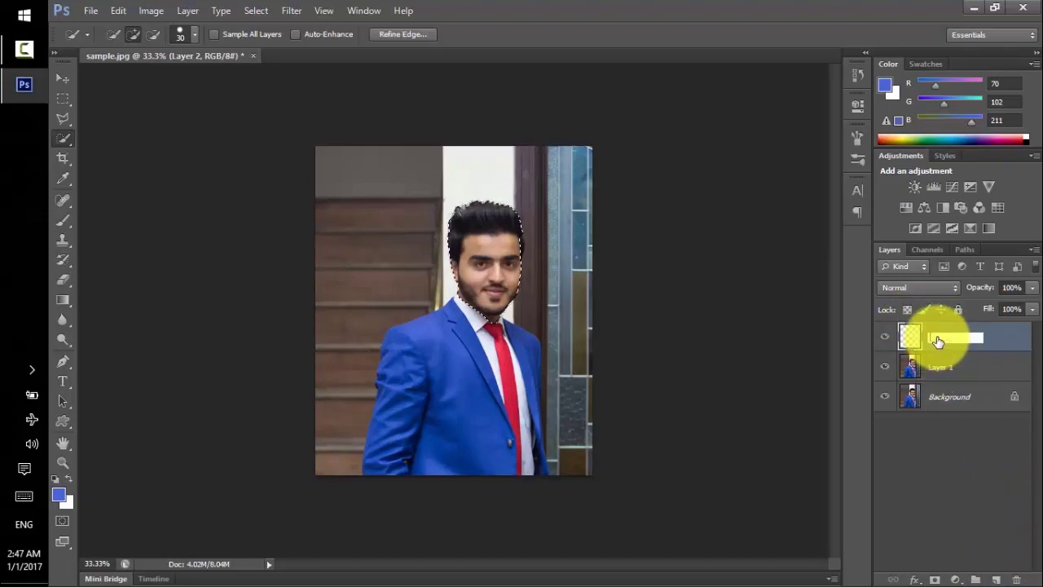
{"action": "type", "text": "name"}
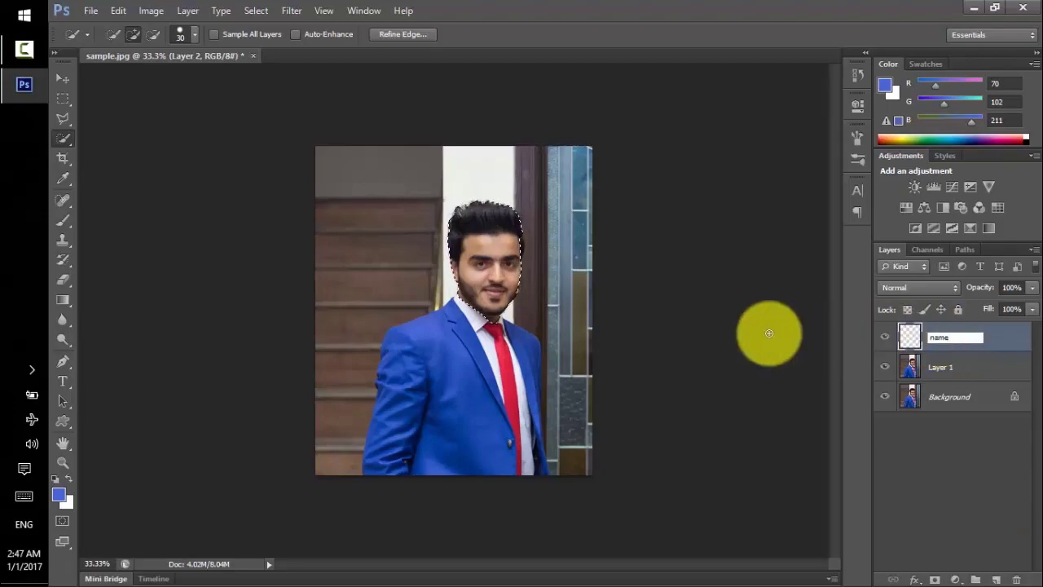
{"action": "key", "text": "Return"}
{"action": "key", "text": "ctrl+d"}
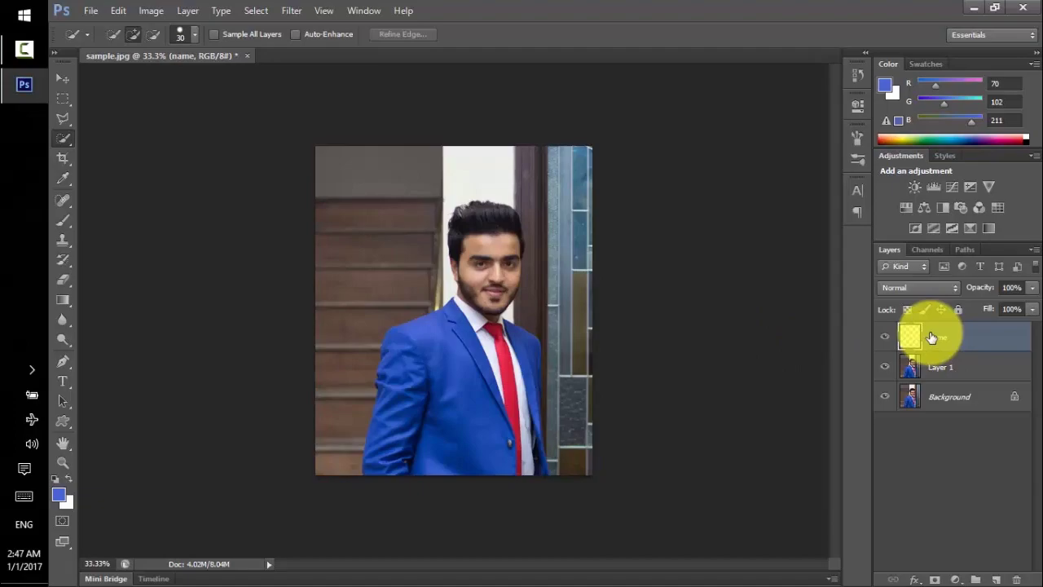
Step: Fill the 'name' layer with a custom red colour using Shift+F5
{"action": "key", "text": "shift+F5"}
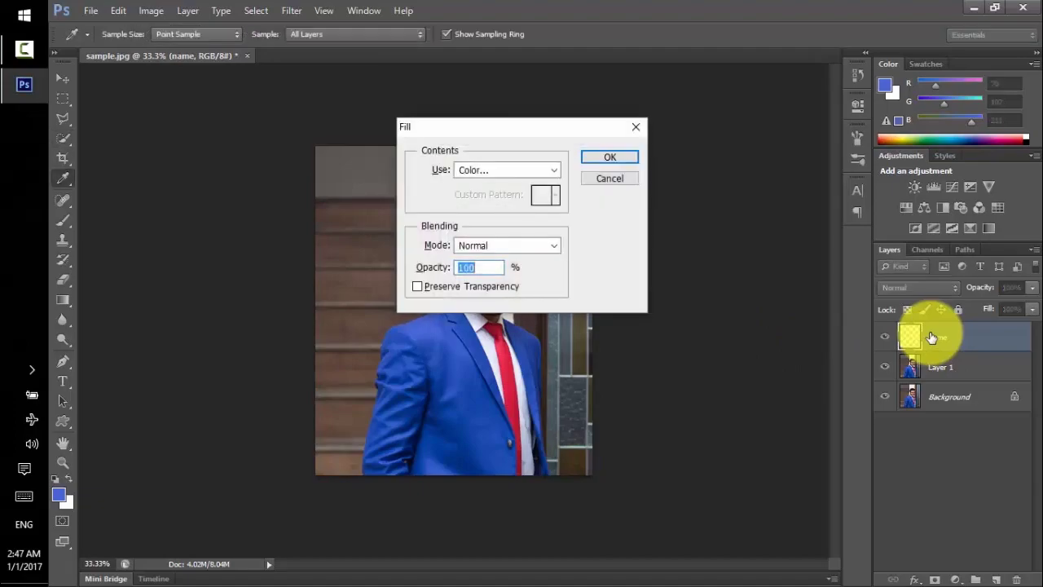
{"action": "left_click", "coordinate": [542, 168]}
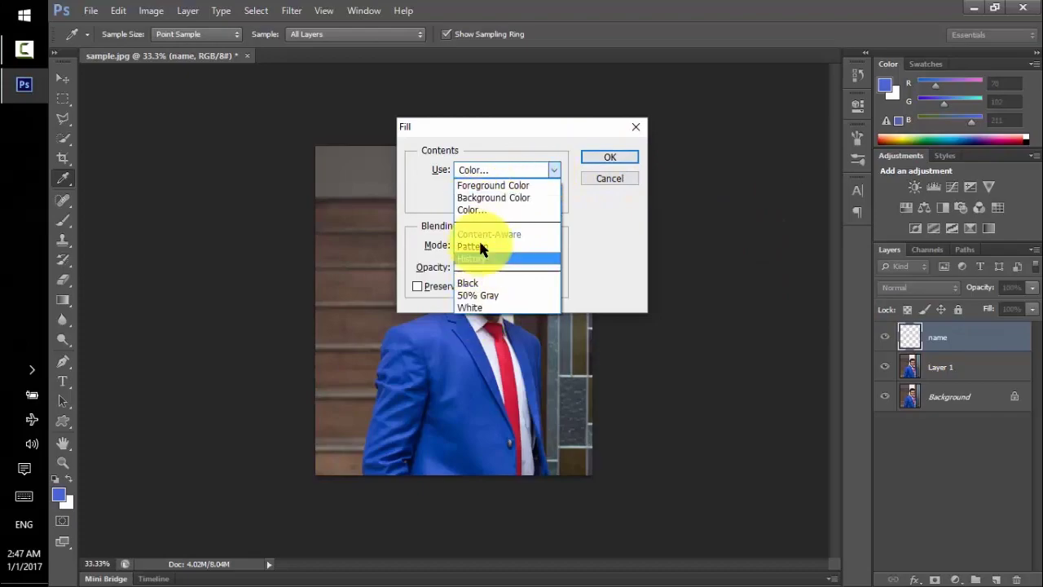
{"action": "left_click", "coordinate": [484, 210]}
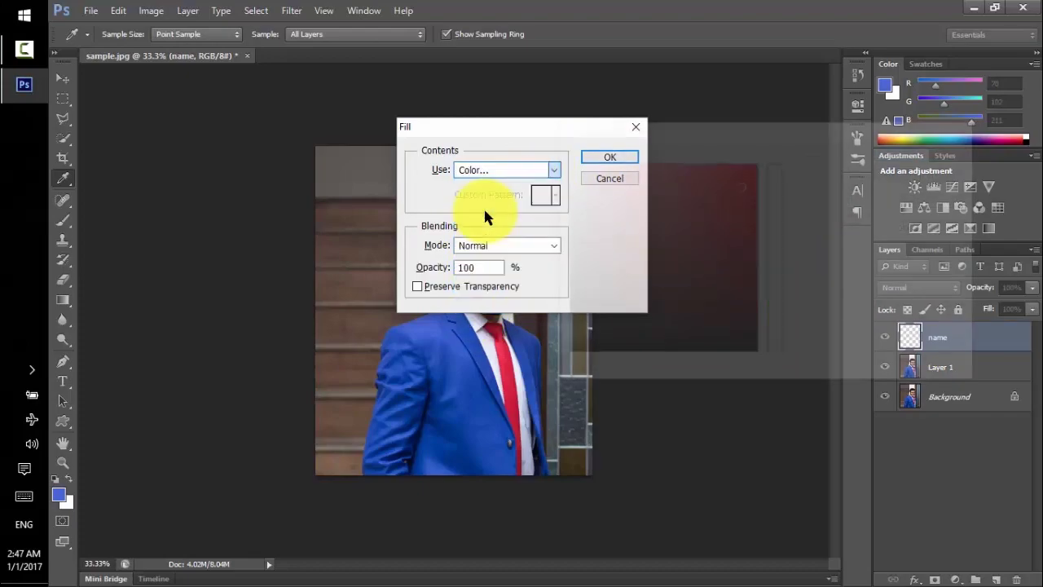
{"action": "left_click_drag", "start_coordinate": [718, 302], "coordinate": [724, 198]}
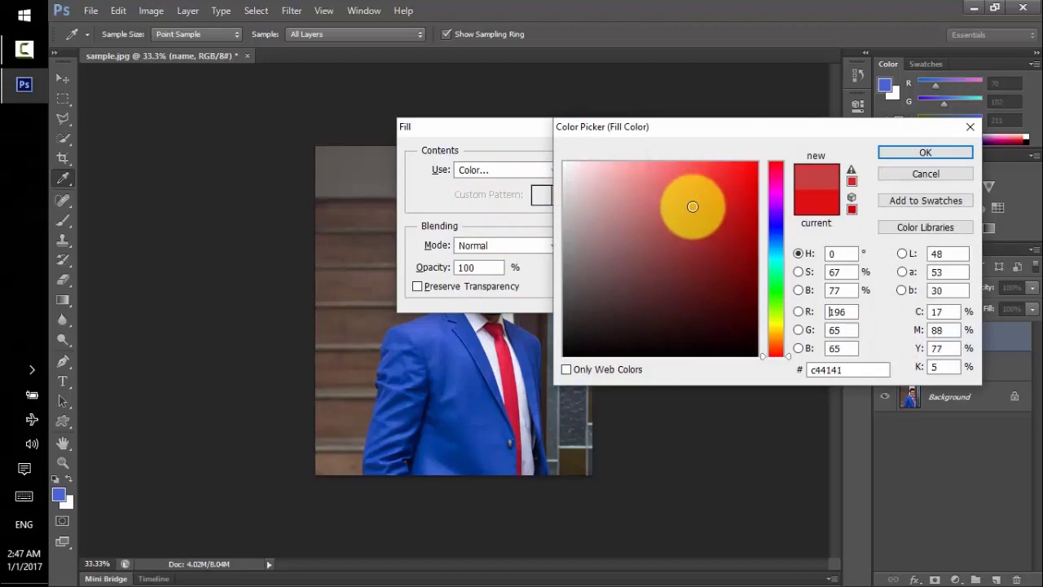
{"action": "left_click", "coordinate": [896, 153]}
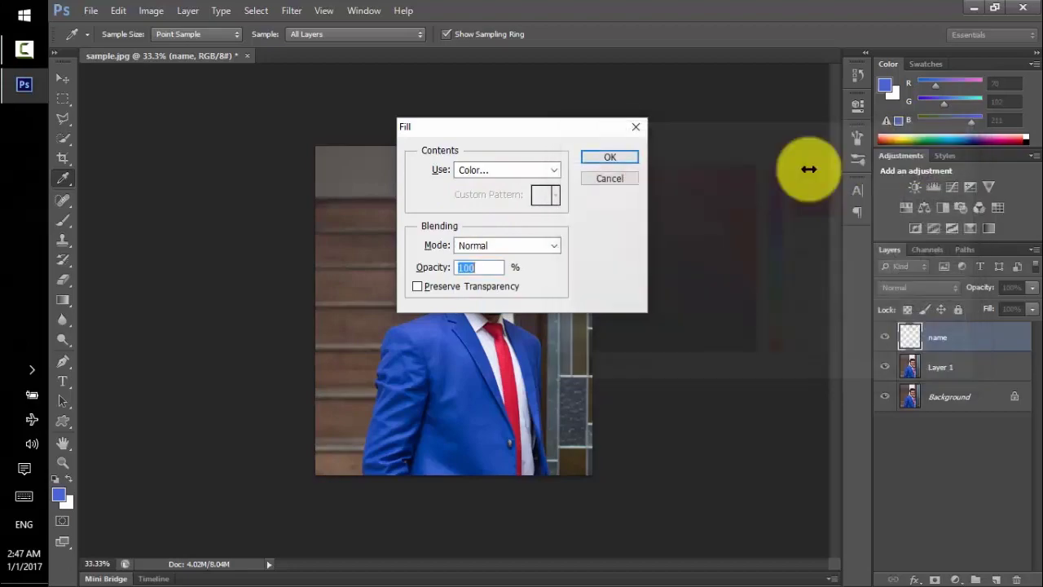
{"action": "left_click", "coordinate": [612, 158]}
{"action": "key", "text": "w"}
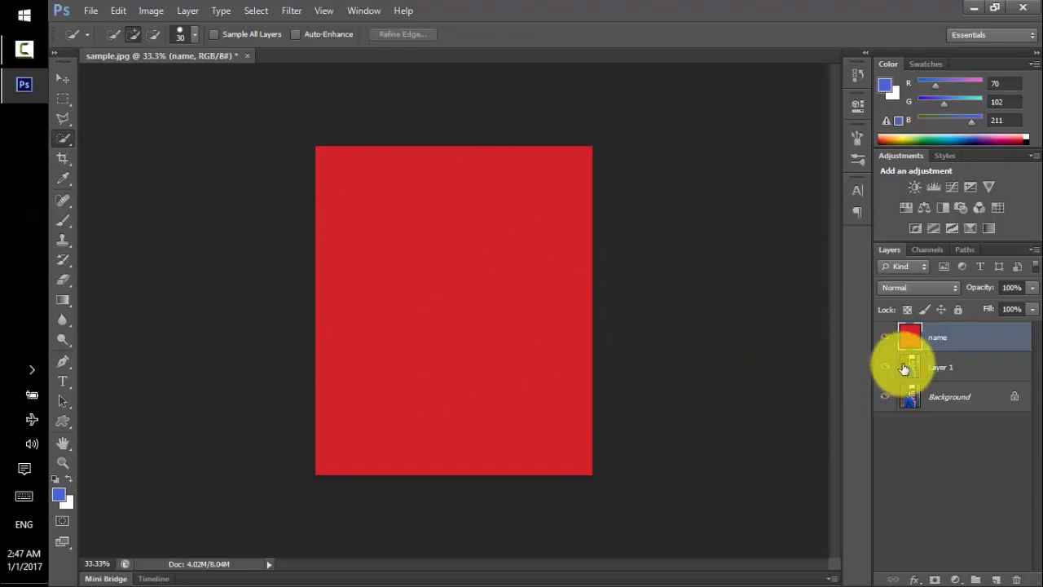
Step: Move Layer 1 above the red 'name' layer, then select and shift the face left
{"action": "left_click", "coordinate": [936, 370]}
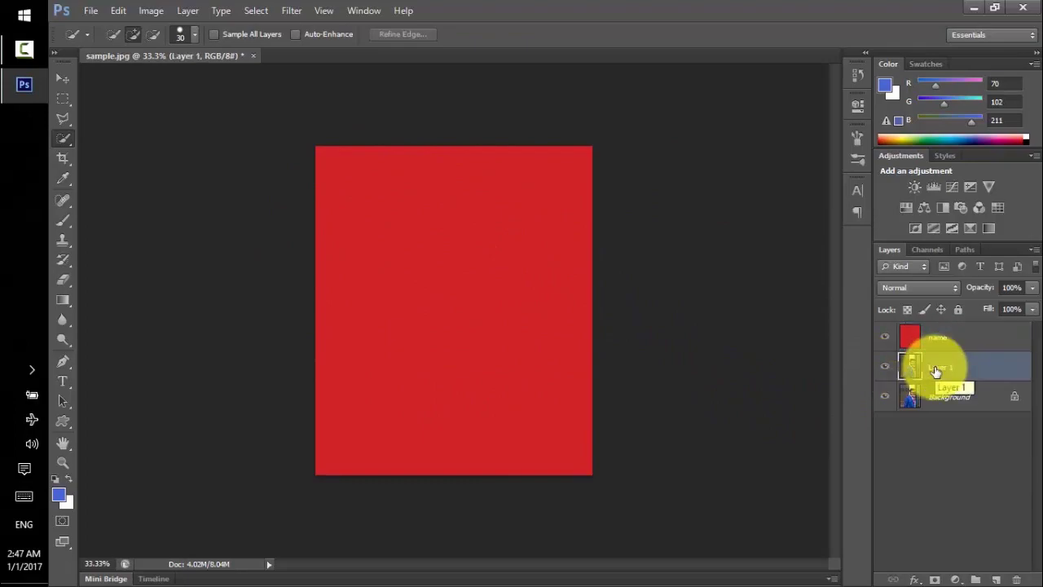
{"action": "left_click_drag", "start_coordinate": [925, 329], "coordinate": [925, 327]}
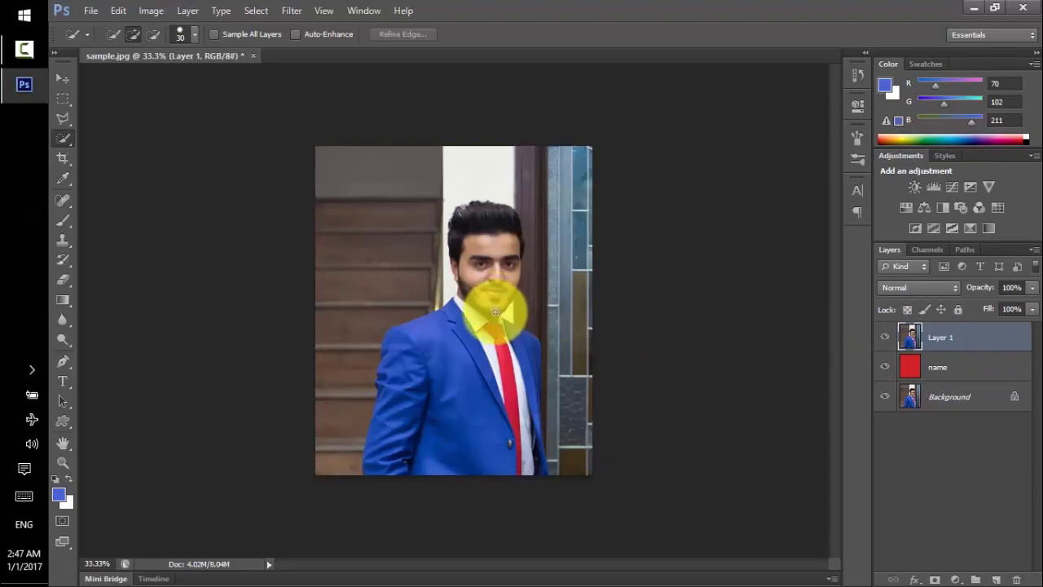
{"action": "mouse_move", "coordinate": [494, 312]}
{"action": "left_mouse_down"}
{"action": "mouse_move", "coordinate": [478, 284]}
{"action": "mouse_move", "coordinate": [474, 221]}
{"action": "left_mouse_up"}
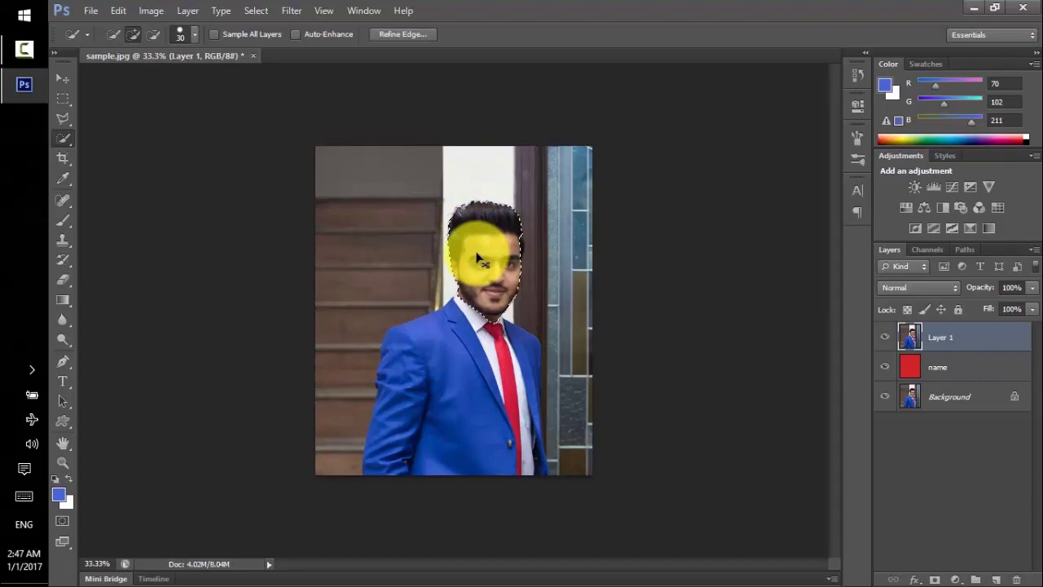
{"action": "left_click_drag", "start_coordinate": [480, 257], "coordinate": [381, 259]}
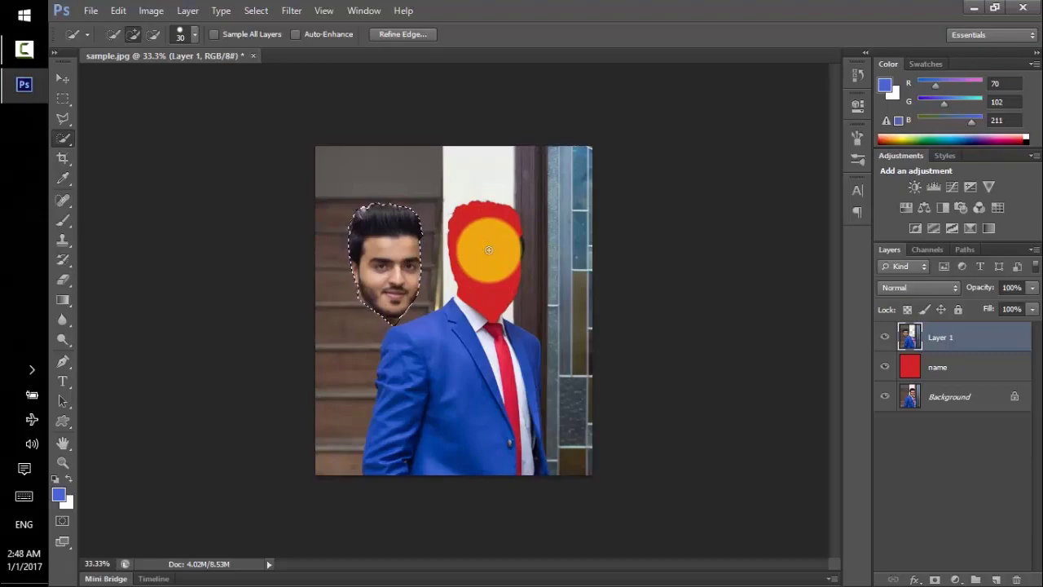
Step: Swap the order of 'name' and Layer 1, then undo back to the original face position
{"action": "left_click", "coordinate": [940, 367]}
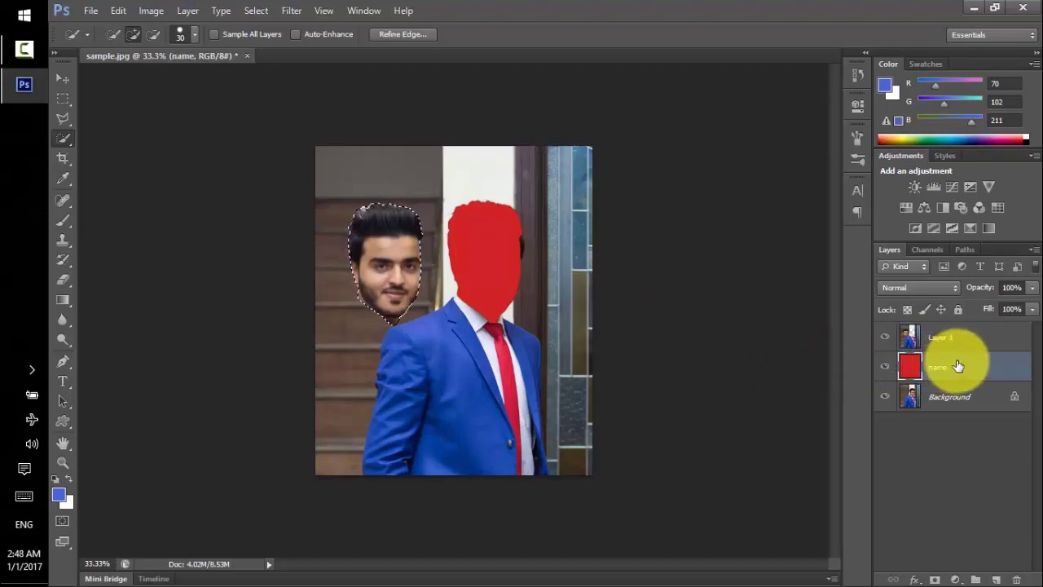
{"action": "left_click_drag", "start_coordinate": [958, 367], "coordinate": [961, 343]}
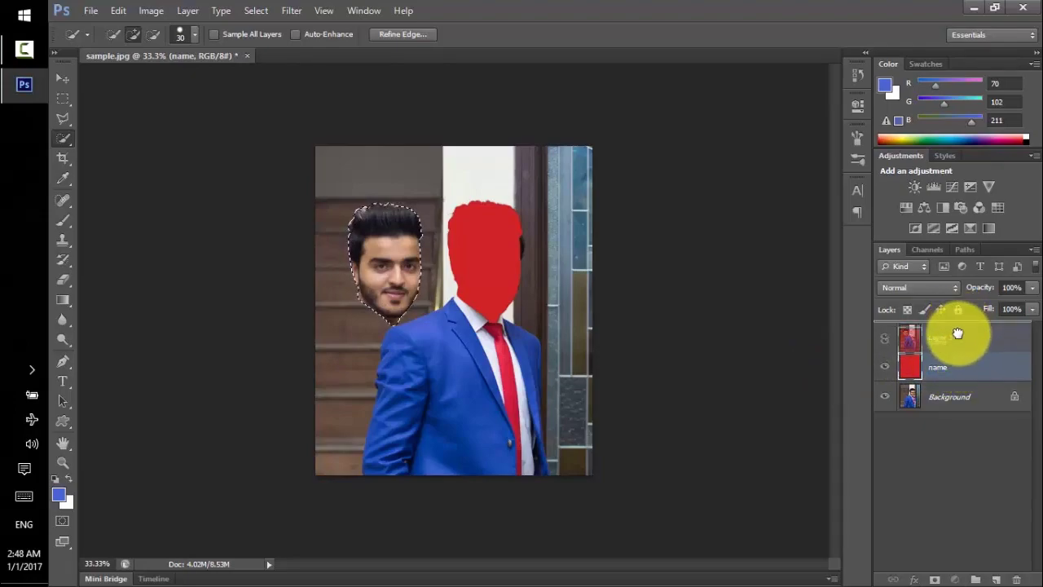
{"action": "left_click_drag", "start_coordinate": [961, 343], "coordinate": [959, 326]}
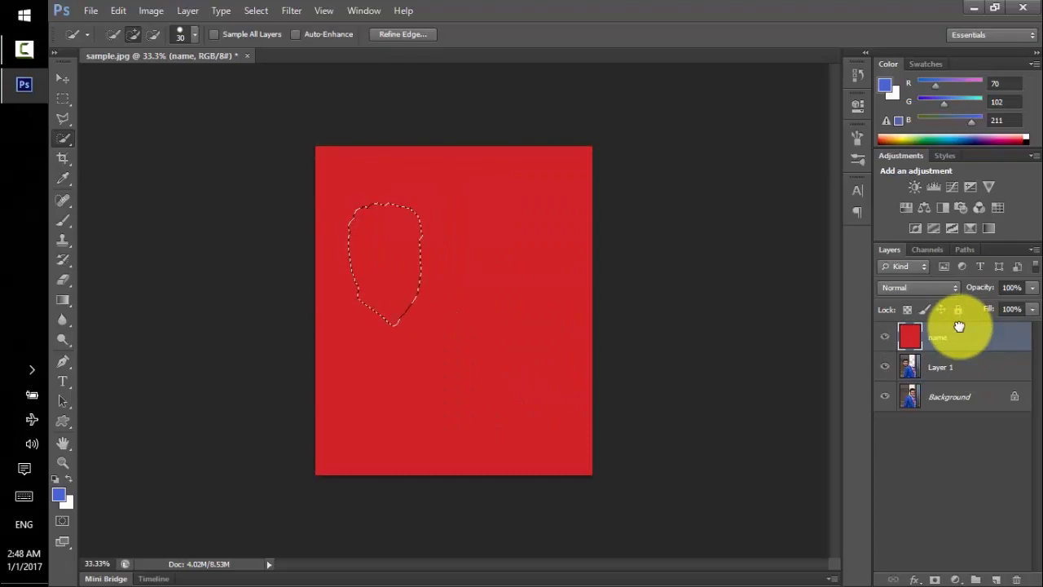
{"action": "left_click", "coordinate": [949, 359]}
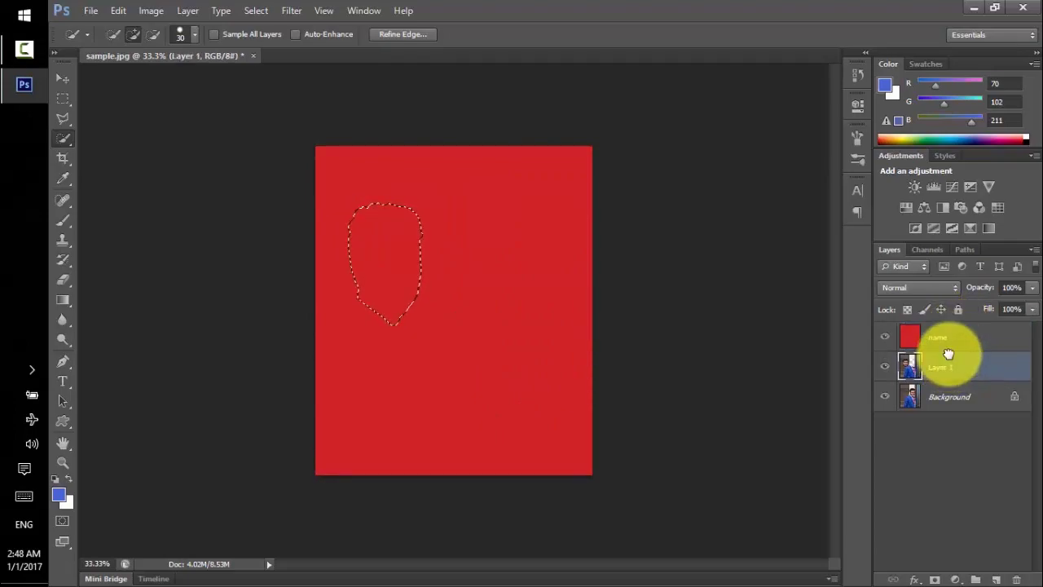
{"action": "left_click_drag", "start_coordinate": [949, 353], "coordinate": [949, 326]}
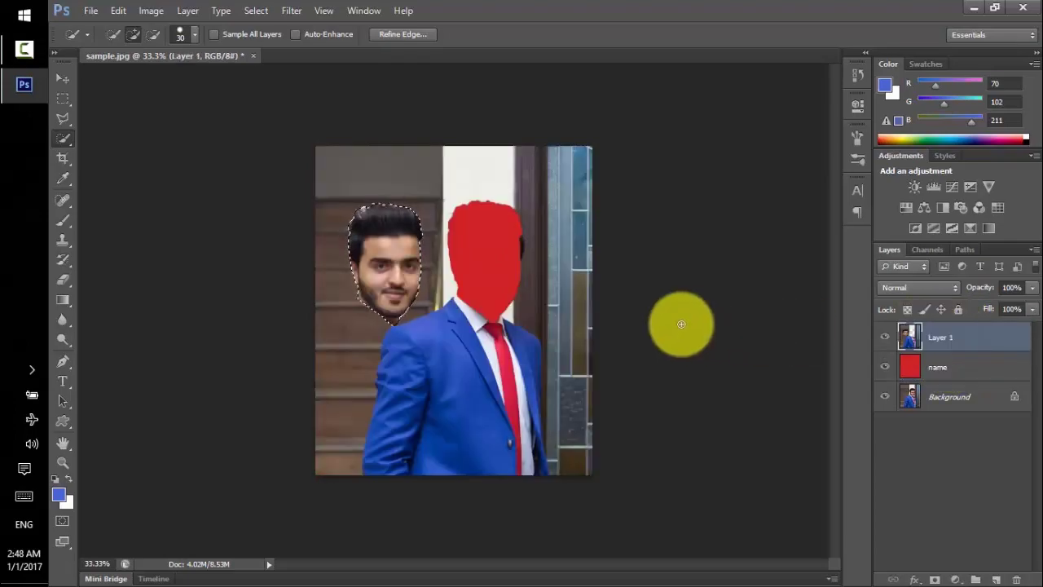
{"action": "key", "text": "ctrl+z"}
{"action": "key", "text": "ctrl+shift+z"}
{"action": "key", "text": "ctrl+shift+z"}
{"action": "key", "text": "ctrl+d"}
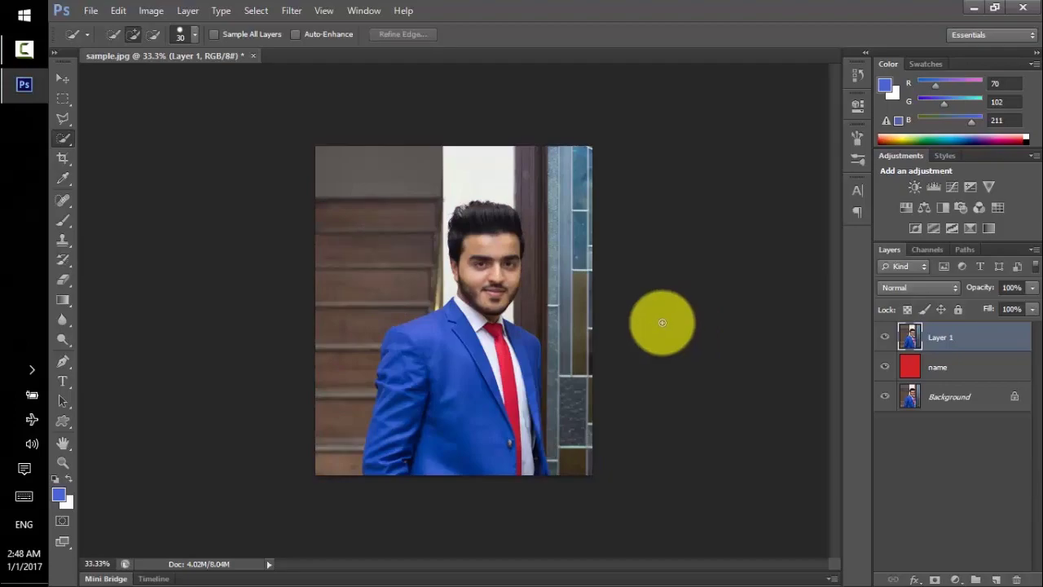
Step: Start an Unconstrained crop over the full portrait and show the crop grid preview
{"action": "left_click", "coordinate": [62, 157]}
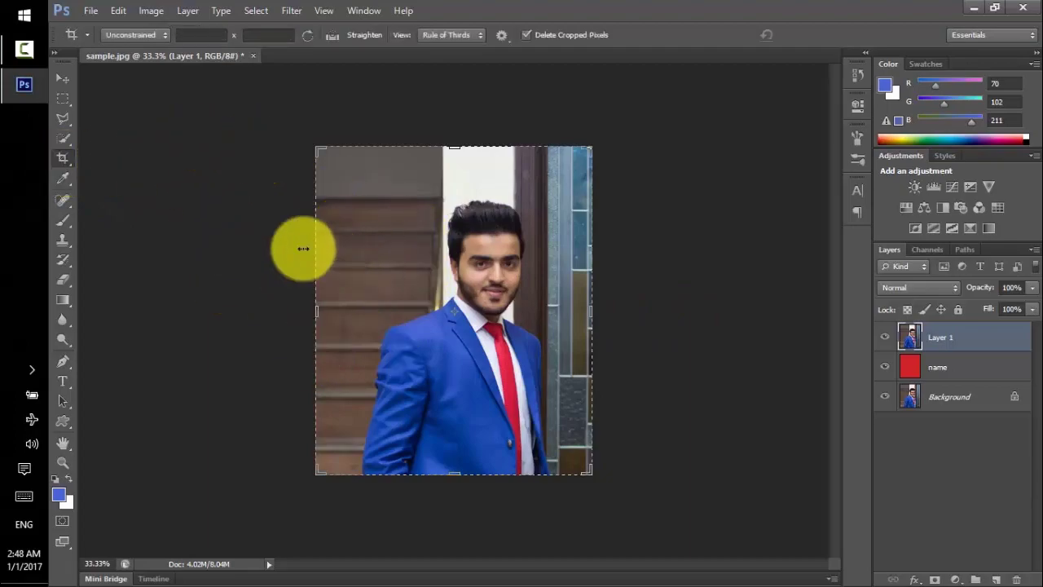
{"action": "left_click", "coordinate": [144, 32]}
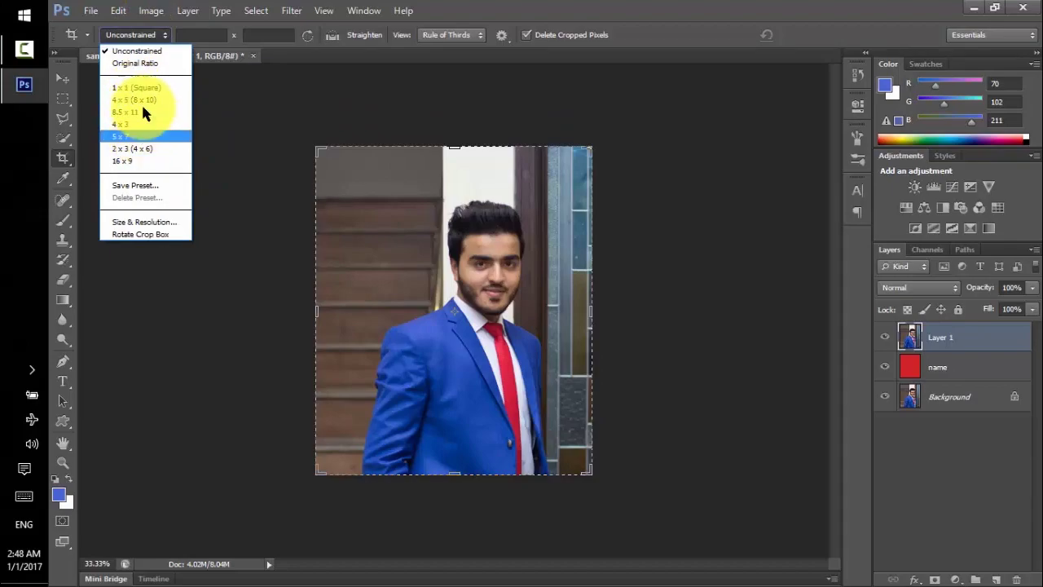
{"action": "left_click", "coordinate": [141, 35]}
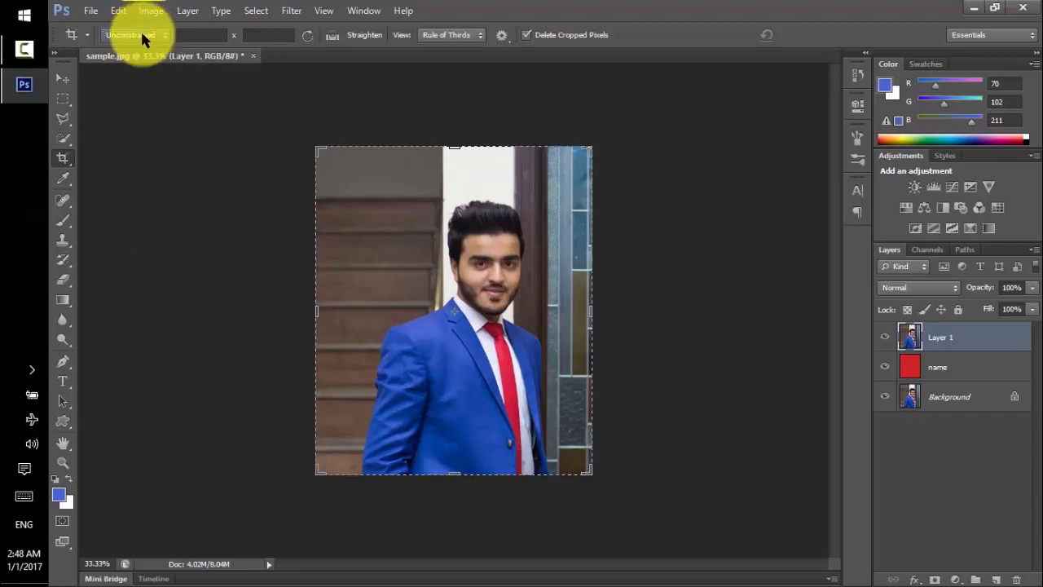
{"action": "left_click", "coordinate": [141, 34]}
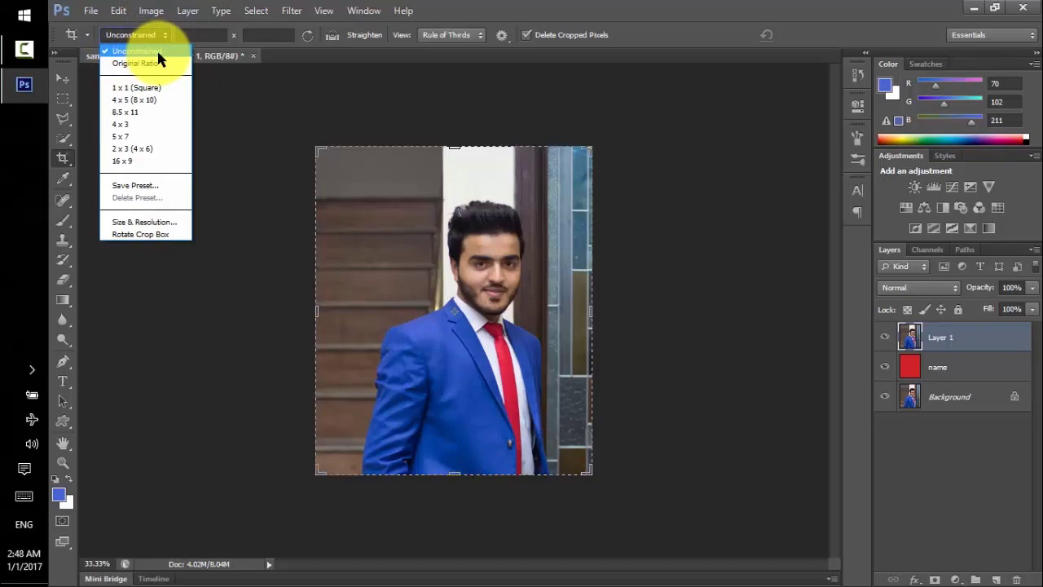
{"action": "left_click", "coordinate": [150, 38]}
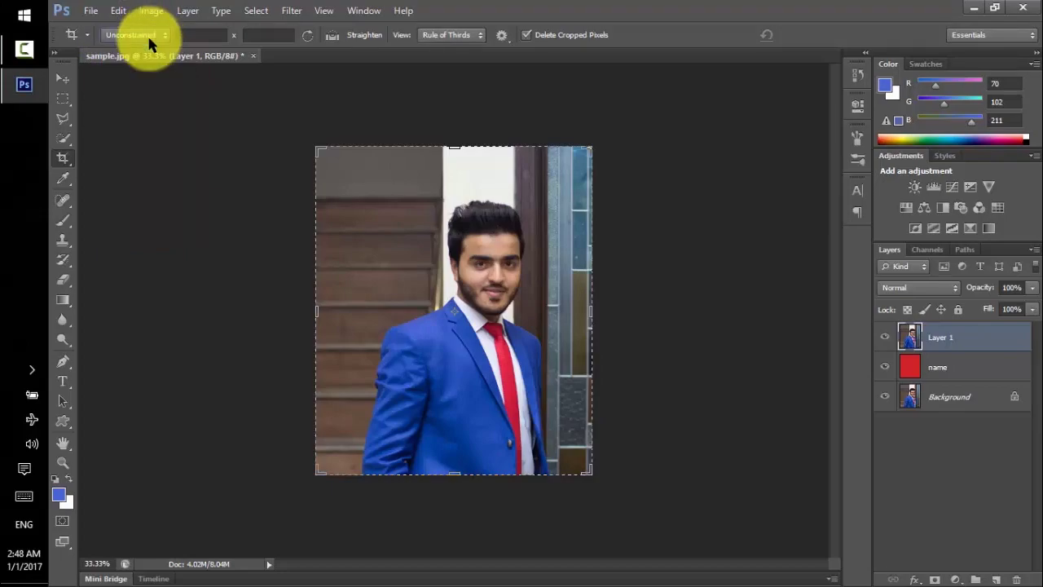
{"action": "left_click", "coordinate": [199, 34]}
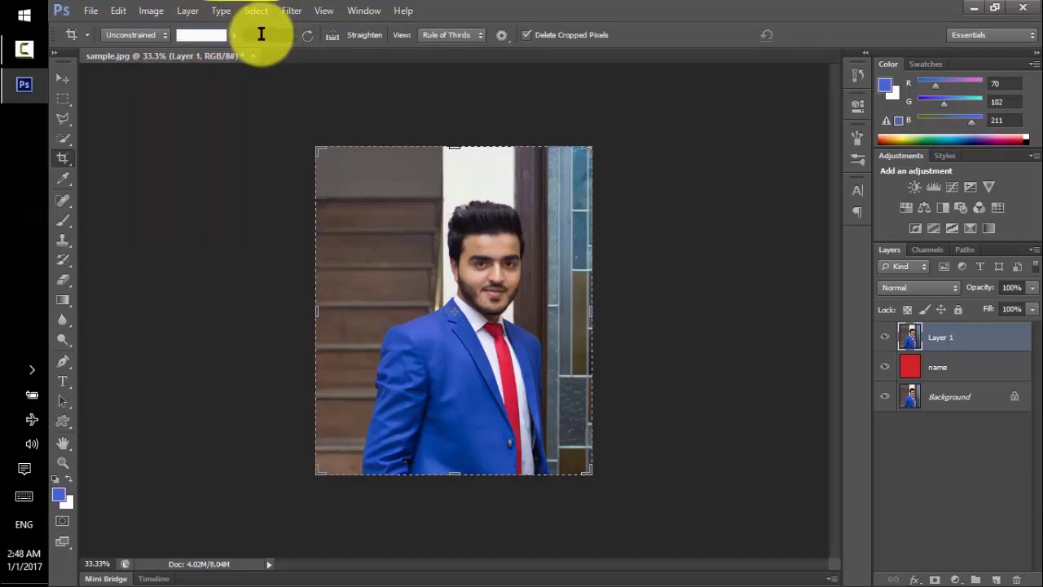
{"action": "left_click", "coordinate": [244, 187]}
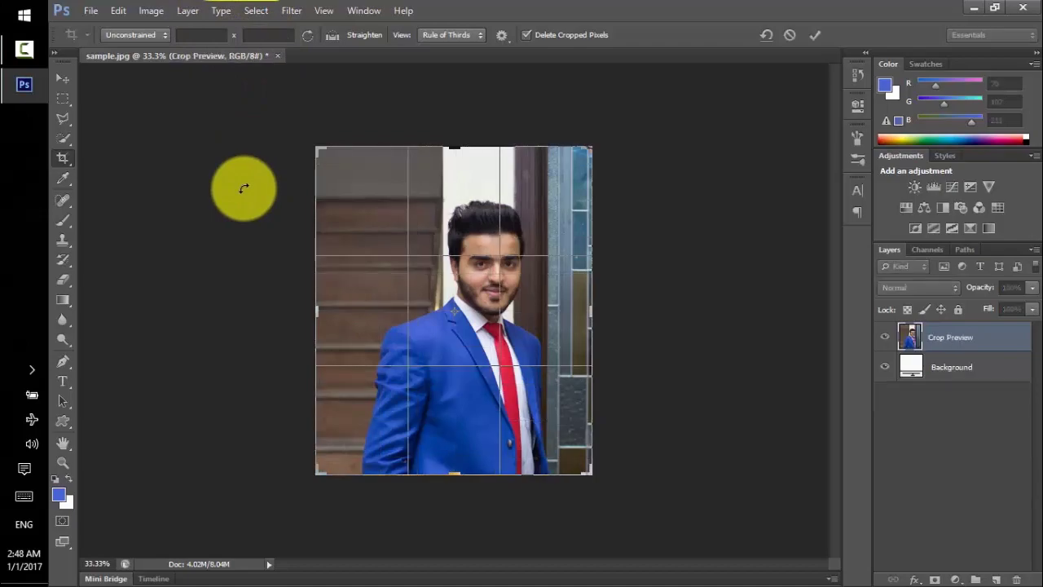
Step: Cancel the pending crop, keeping the portrait full-size, and make the Eyedropper active
{"action": "right_click", "coordinate": [66, 152]}
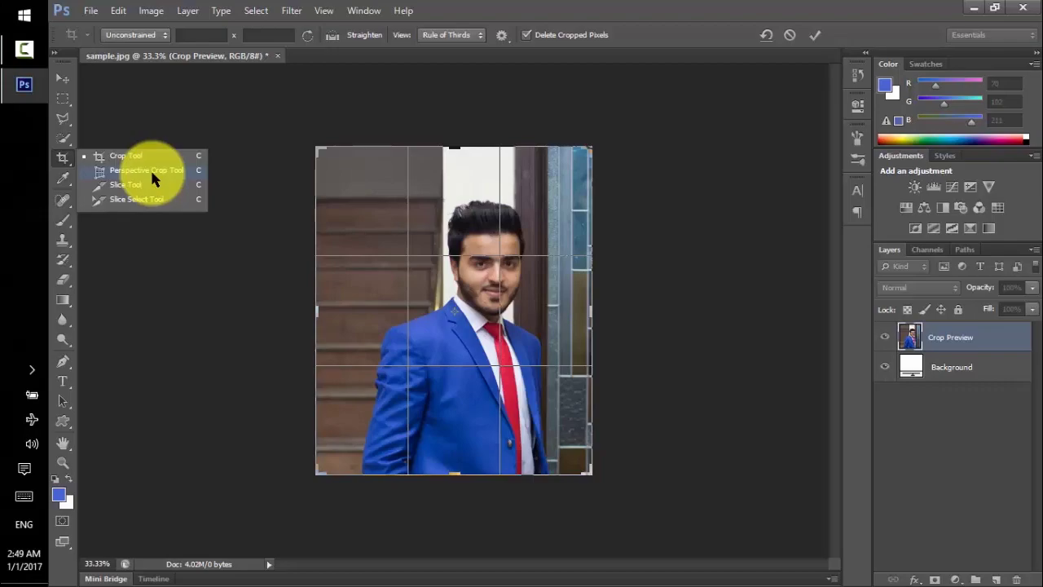
{"action": "left_click", "coordinate": [62, 179]}
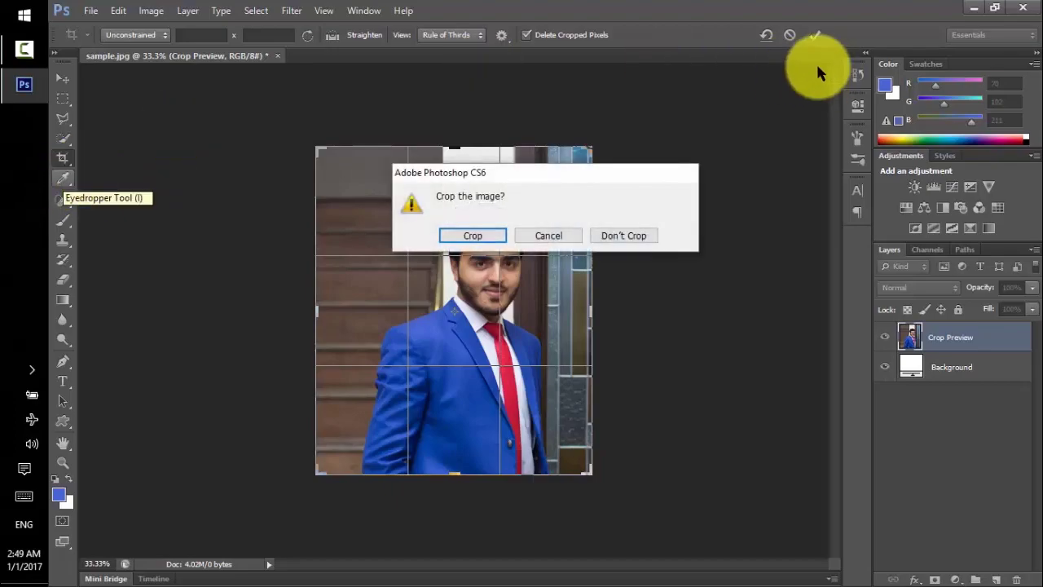
{"action": "left_click", "coordinate": [556, 232]}
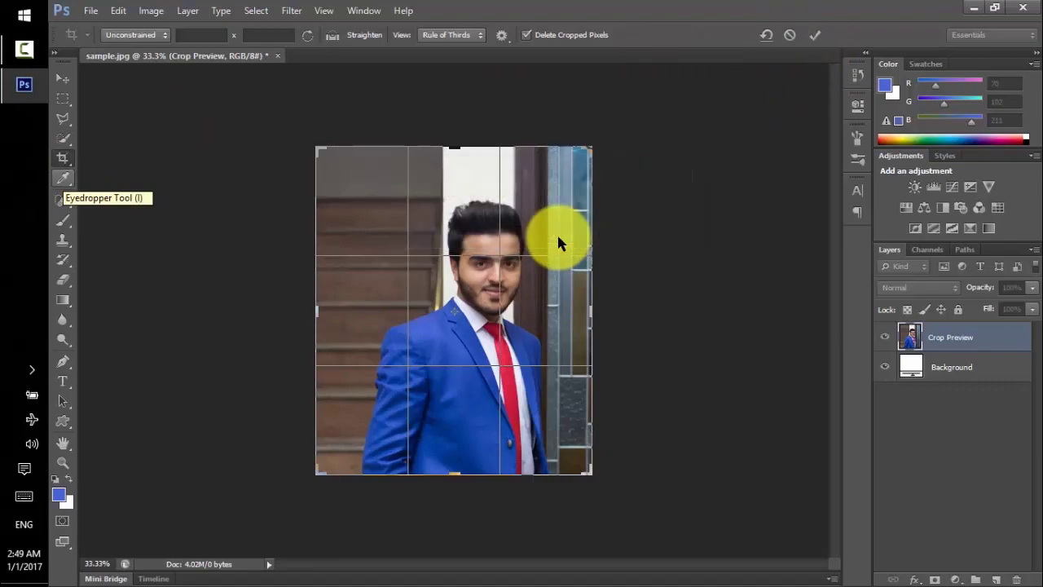
{"action": "left_click", "coordinate": [789, 36]}
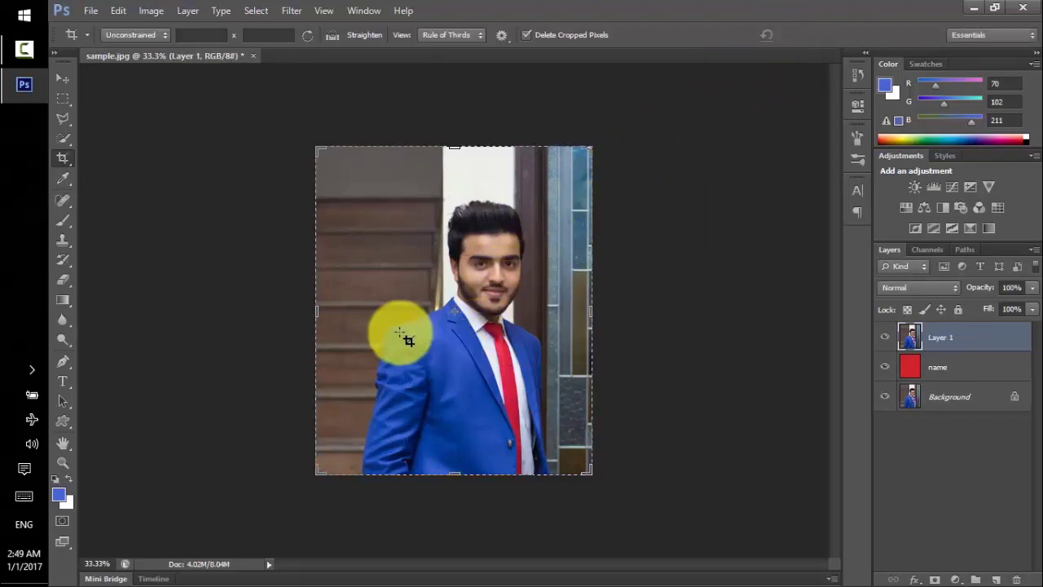
{"action": "left_click", "coordinate": [55, 180]}
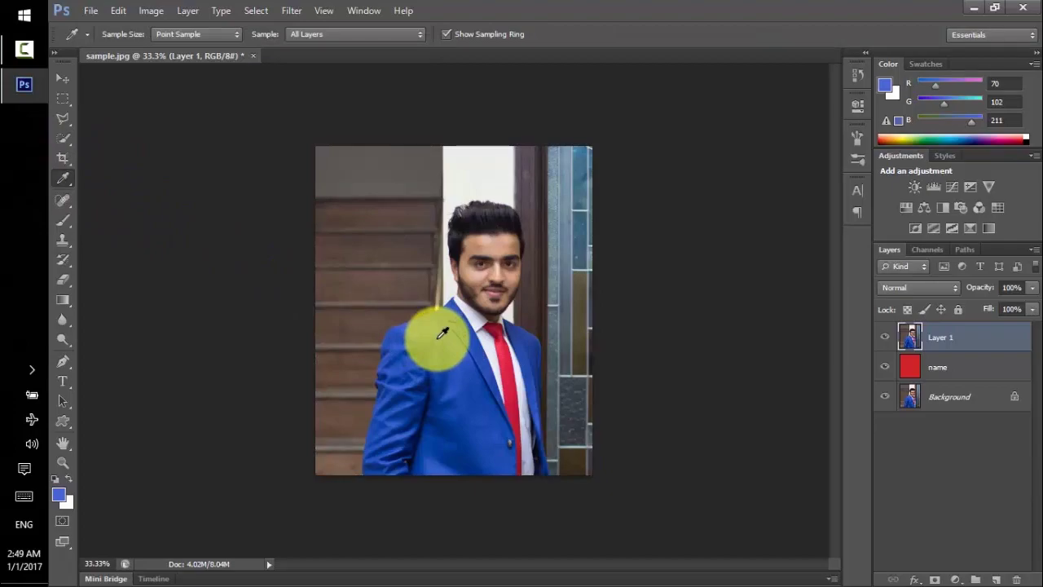
Step: Sample the jacket's blue with the Eyedropper and confirm foreground hex 395fca in the Color Picker
{"action": "left_click", "coordinate": [438, 337]}
{"action": "left_click", "coordinate": [58, 499]}
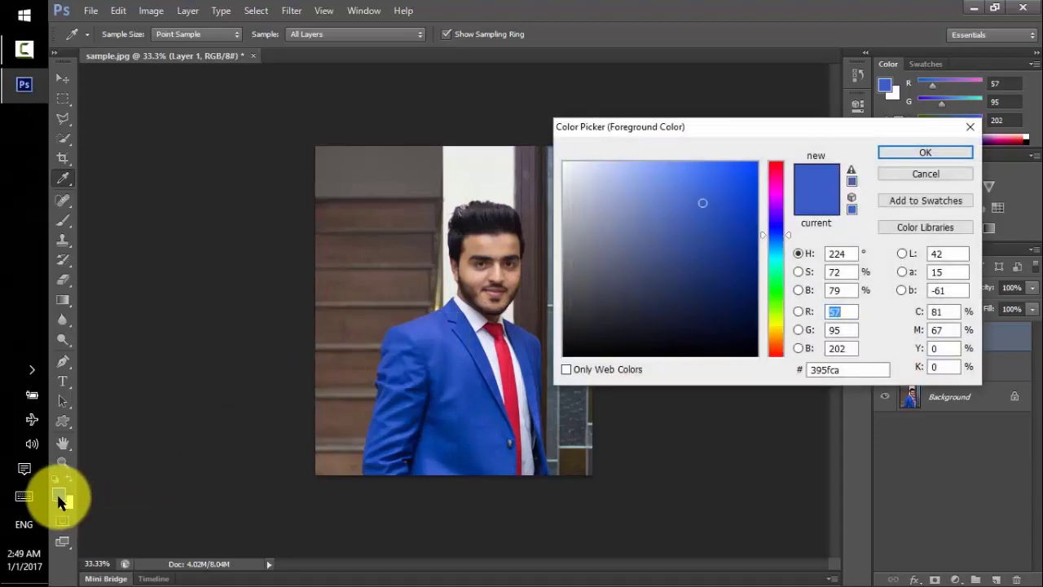
{"action": "left_click", "coordinate": [869, 370]}
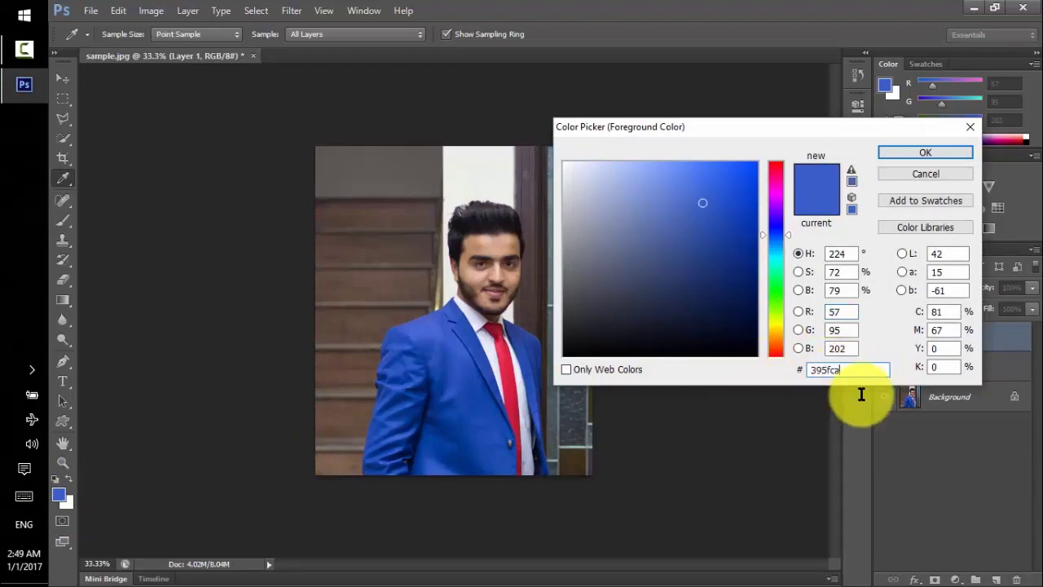
{"action": "left_click_drag", "start_coordinate": [862, 395], "coordinate": [780, 393]}
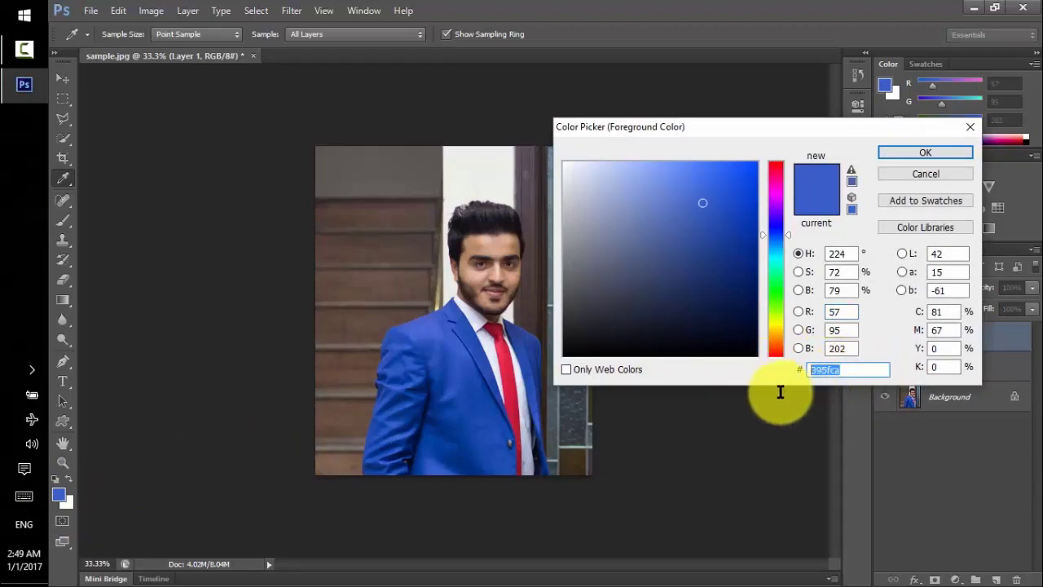
{"action": "left_click", "coordinate": [914, 152]}
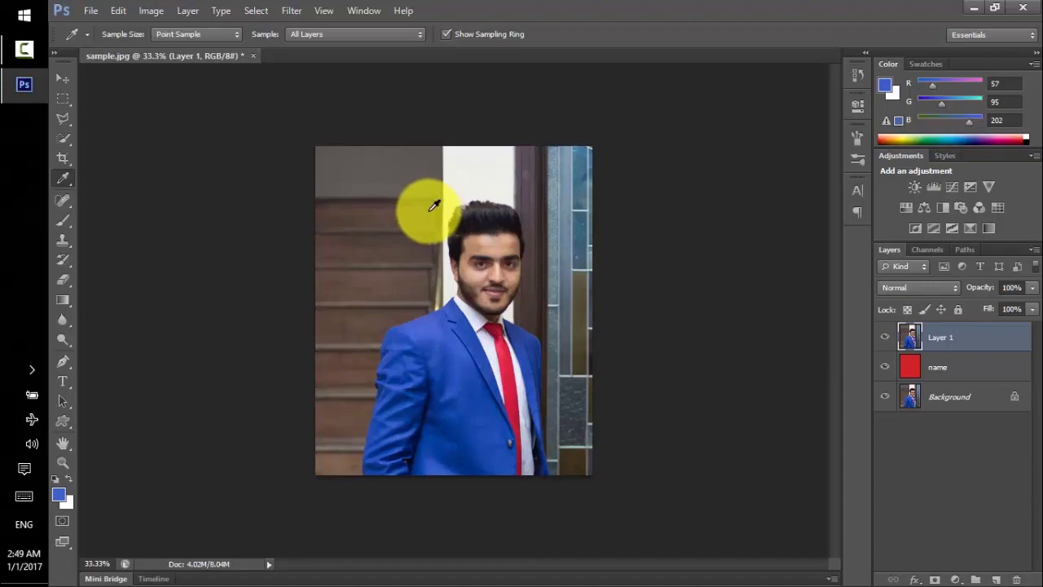
Step: Select the Brush tool and enlarge its size to 473 px
{"action": "left_click", "coordinate": [63, 199]}
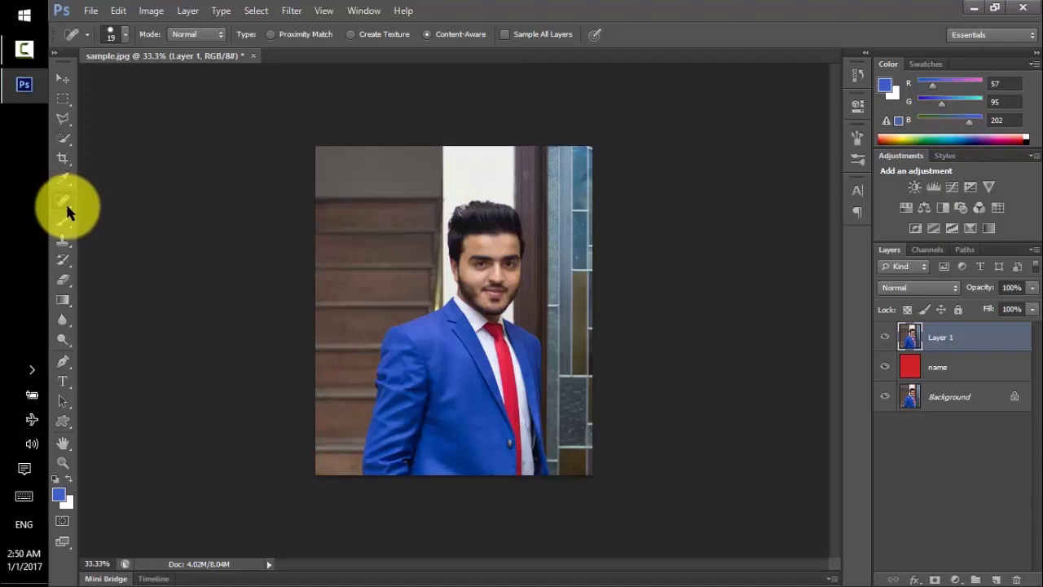
{"action": "left_click", "coordinate": [63, 220]}
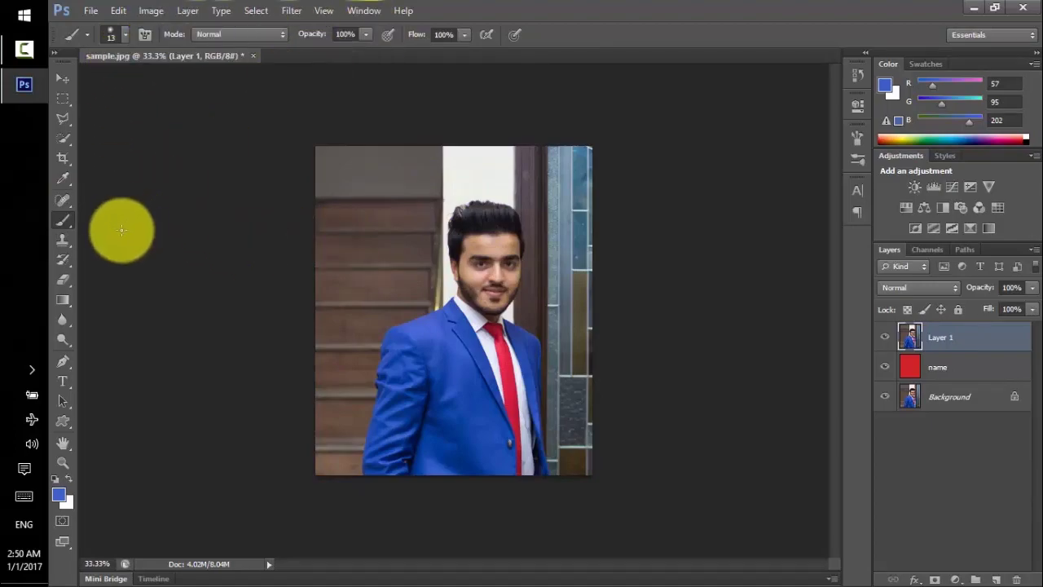
{"action": "left_click", "coordinate": [126, 35]}
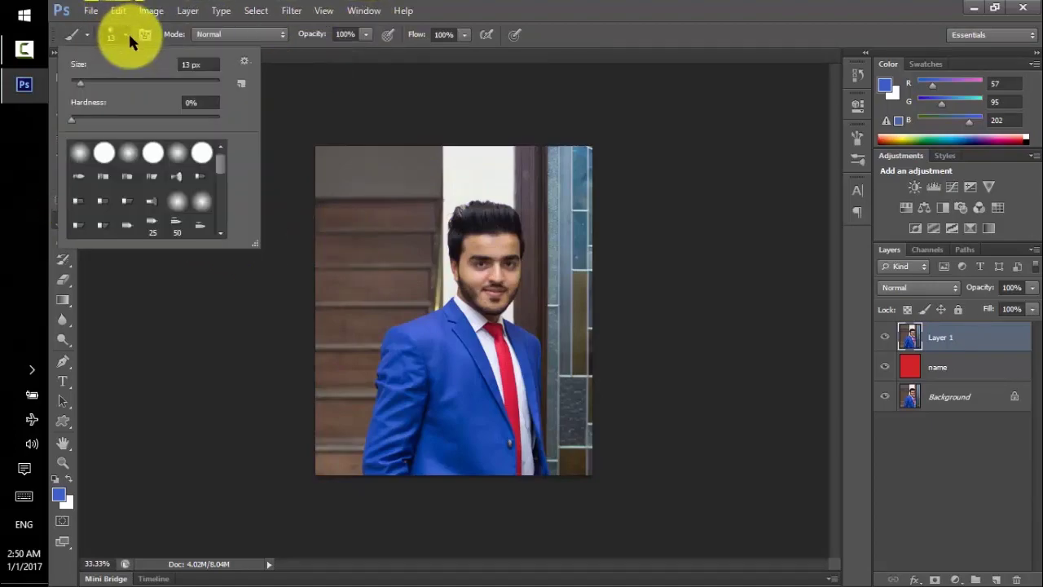
{"action": "left_click_drag", "start_coordinate": [173, 82], "coordinate": [202, 81]}
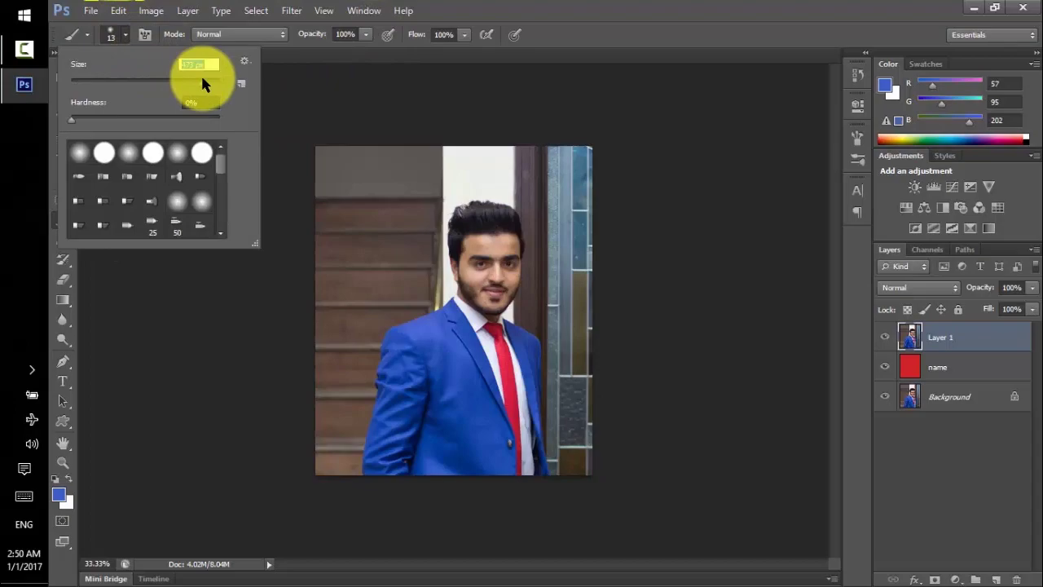
{"action": "left_click", "coordinate": [383, 287]}
Step: Paint a test blue stroke over the man, then undo it with Ctrl+Z
{"action": "left_click_drag", "start_coordinate": [415, 198], "coordinate": [435, 332]}
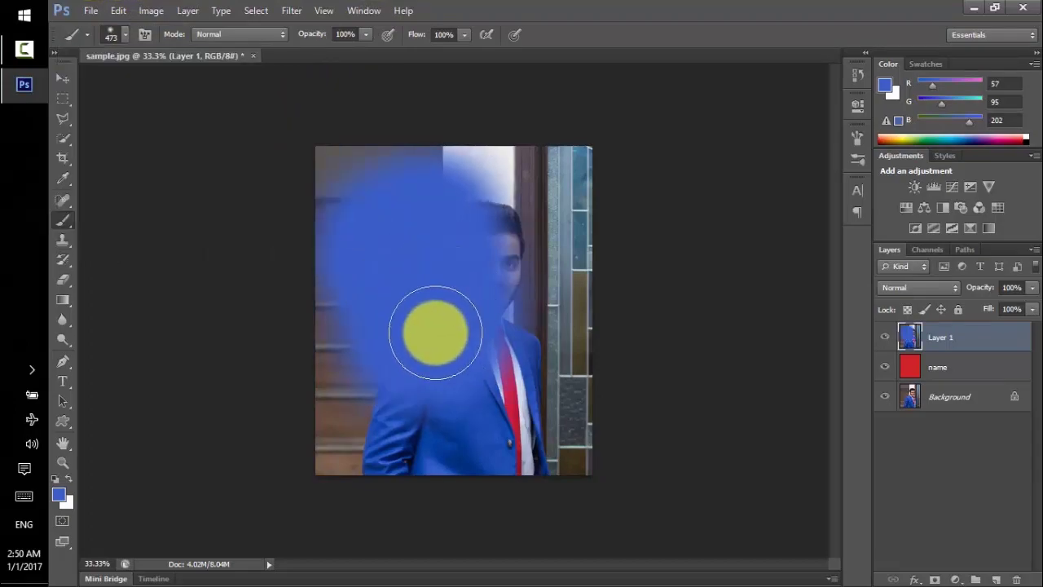
{"action": "key", "text": "ctrl+z"}
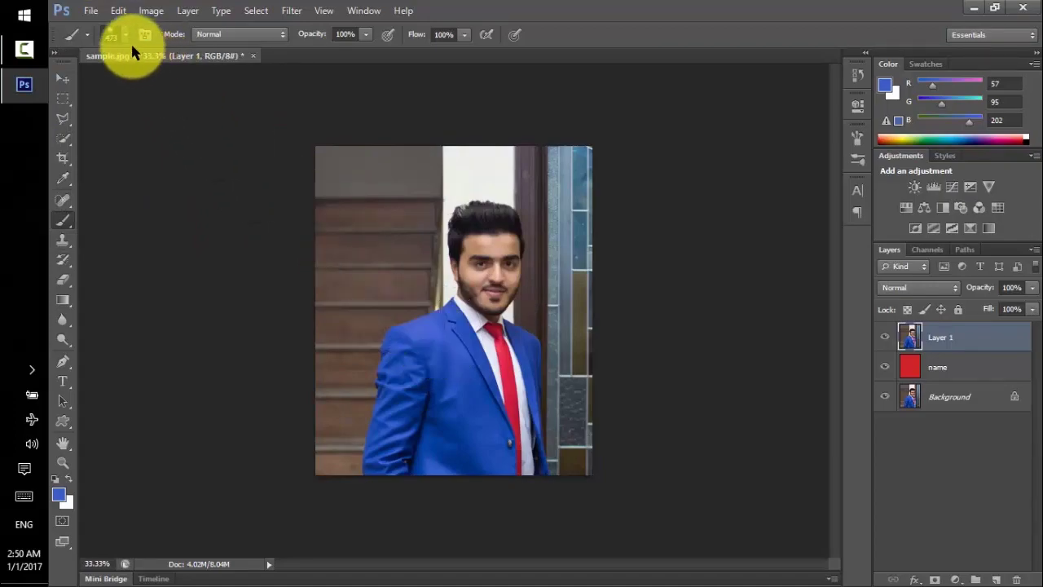
{"action": "left_click", "coordinate": [123, 33]}
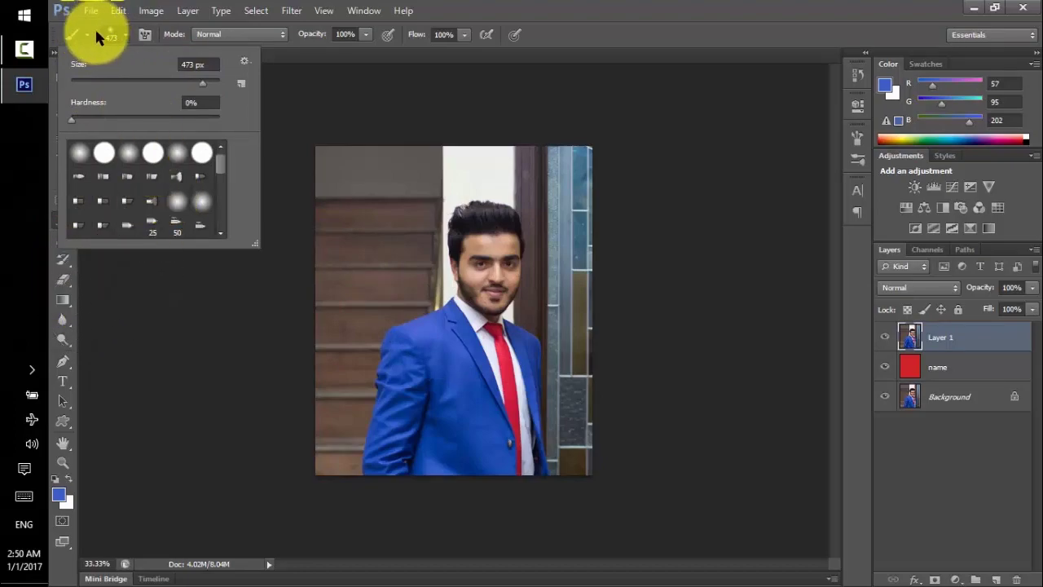
{"action": "left_click", "coordinate": [127, 36]}
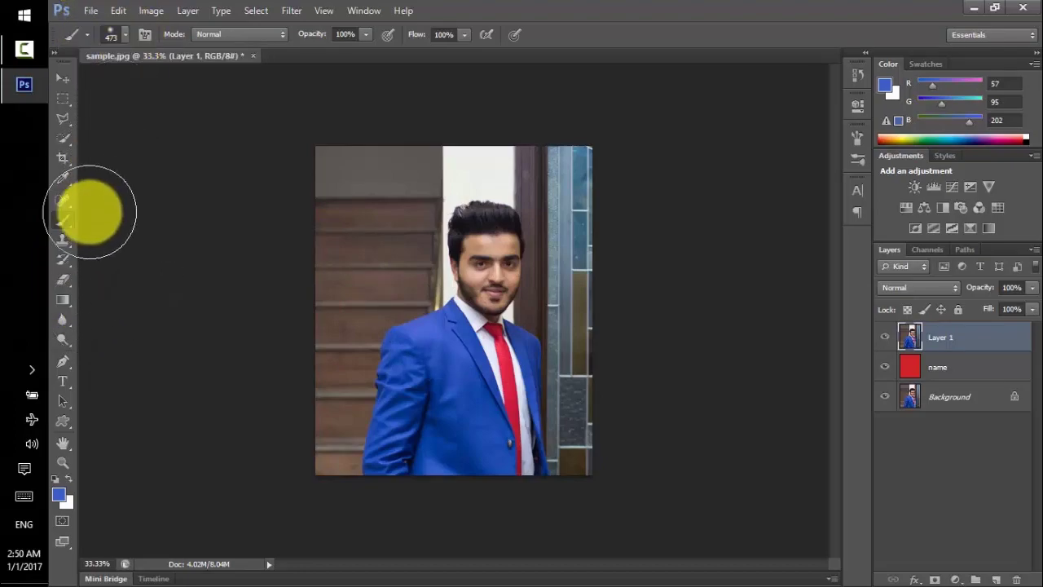
{"action": "left_click", "coordinate": [64, 241]}
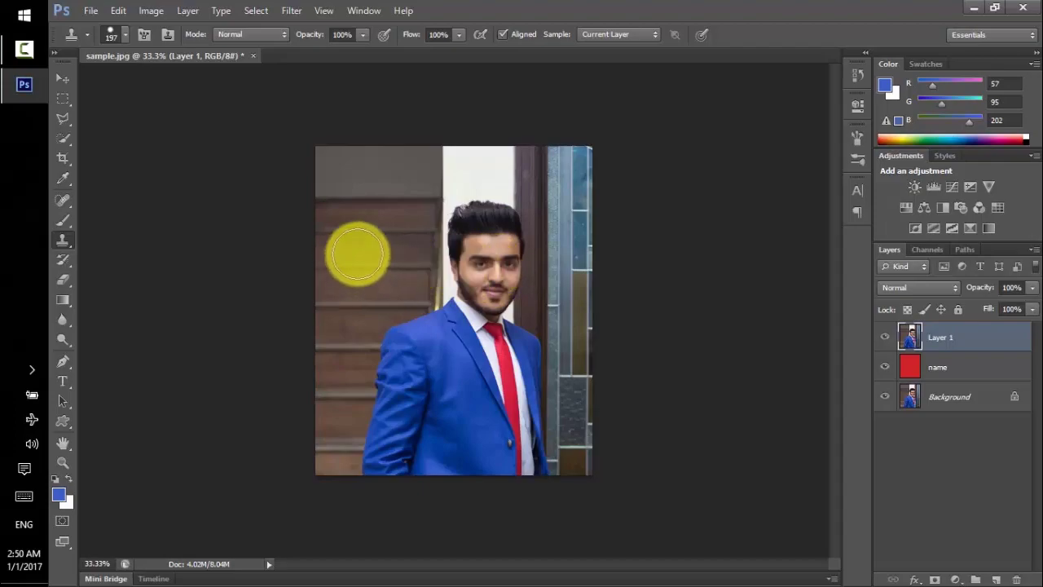
Step: Try a Clone Stamp click near the face, then choose the History Brush tool
{"action": "left_click", "coordinate": [357, 255], "text": "alt"}
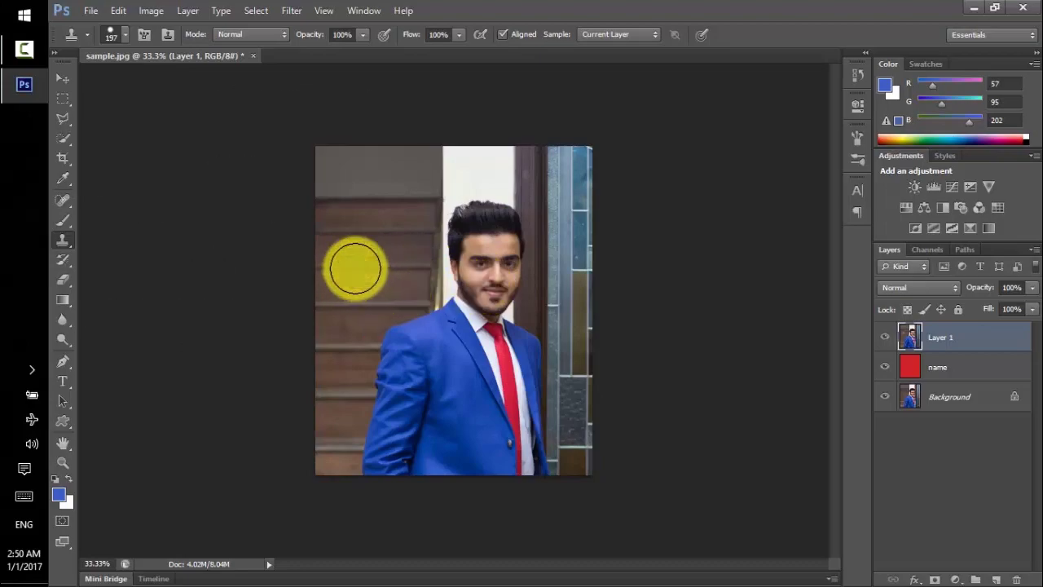
{"action": "left_click", "coordinate": [69, 256]}
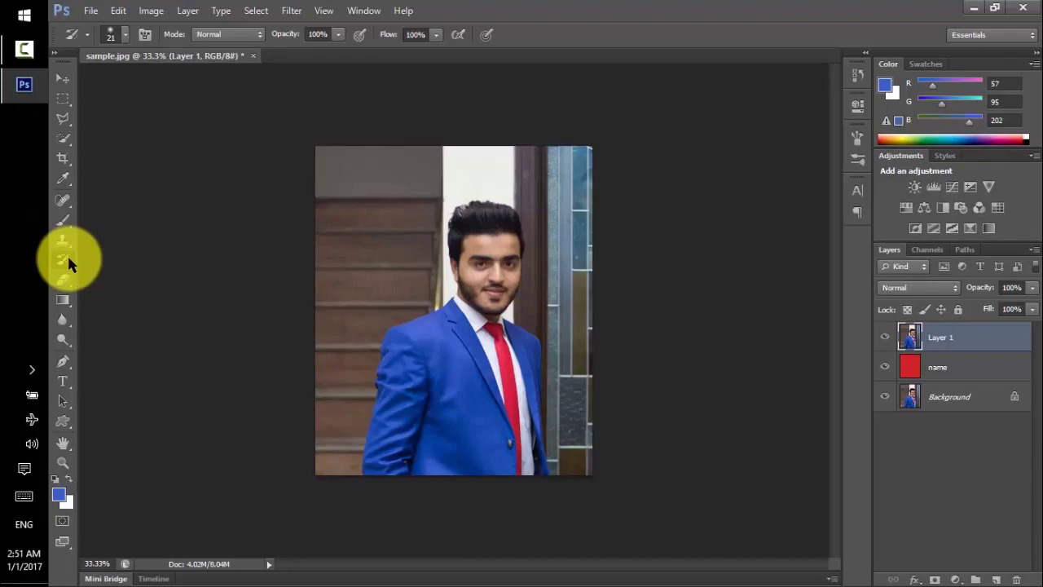
Step: Erase Layer 1 over the face and chest with a 349 px hard round eraser
{"action": "left_click", "coordinate": [63, 283]}
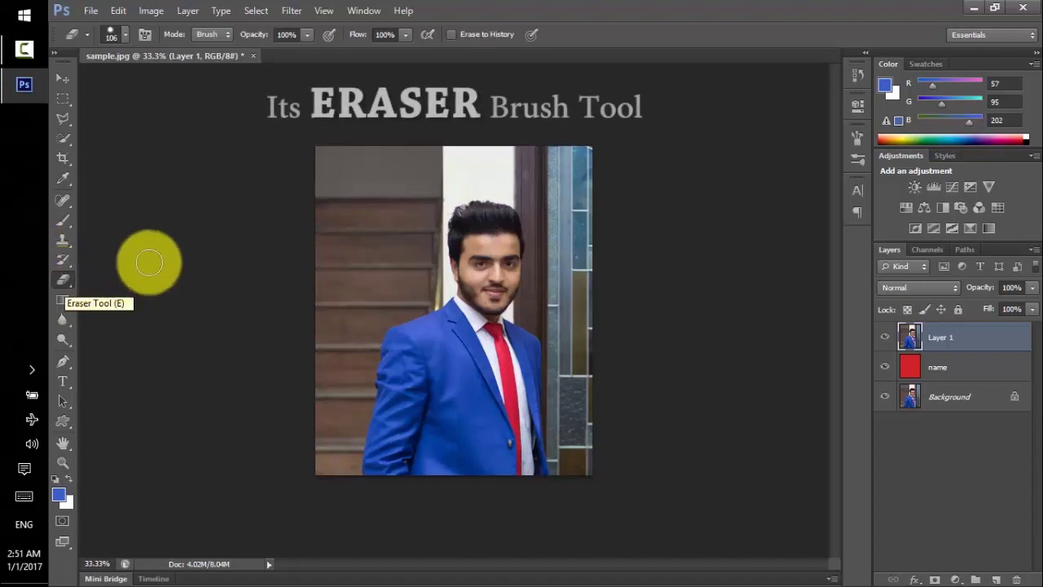
{"action": "left_click", "coordinate": [126, 35]}
{"action": "left_click_drag", "start_coordinate": [163, 82], "coordinate": [193, 82]}
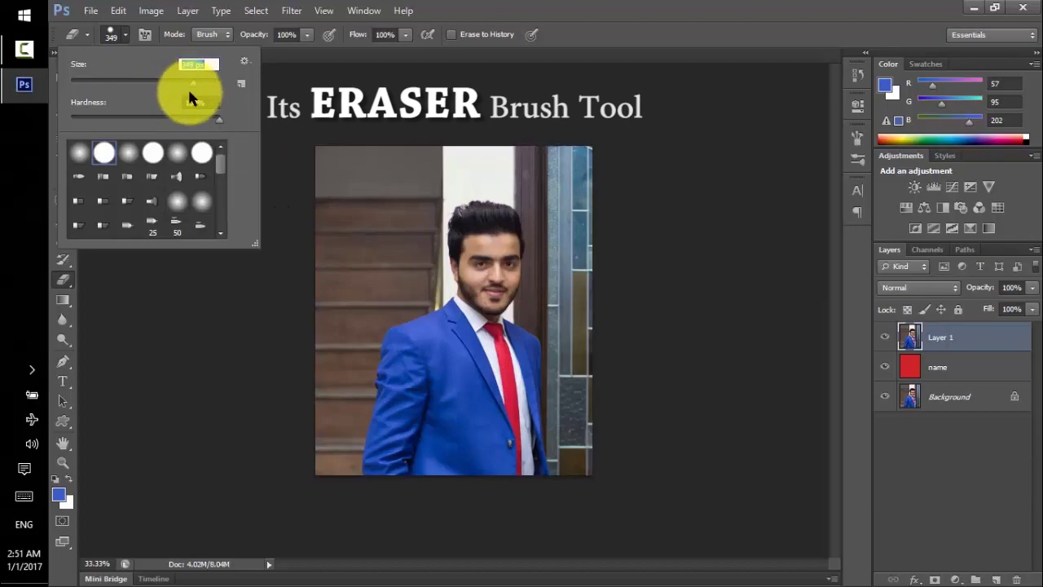
{"action": "left_click", "coordinate": [110, 154]}
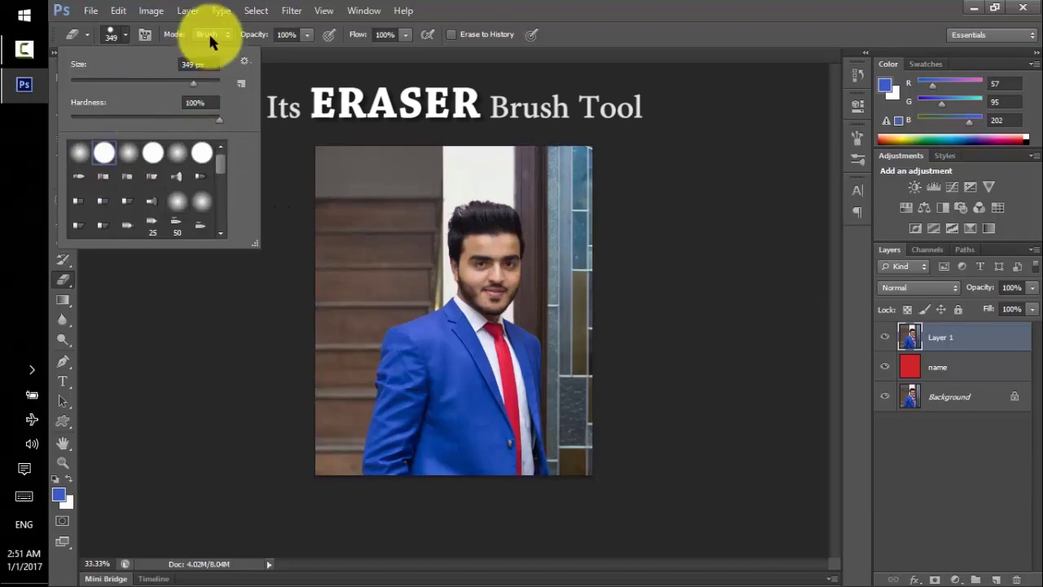
{"action": "left_click", "coordinate": [128, 34]}
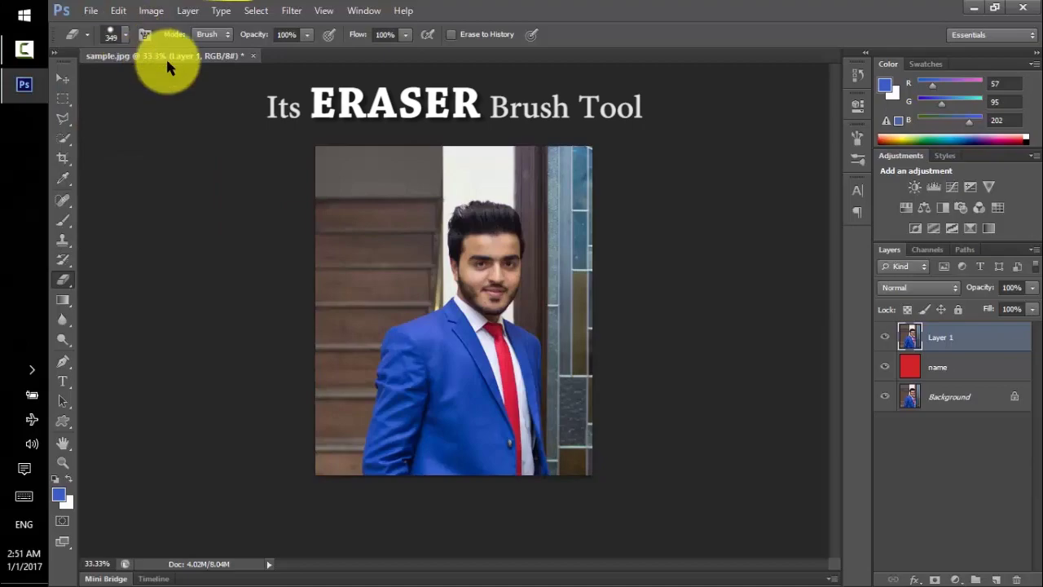
{"action": "left_click_drag", "start_coordinate": [465, 275], "coordinate": [426, 268]}
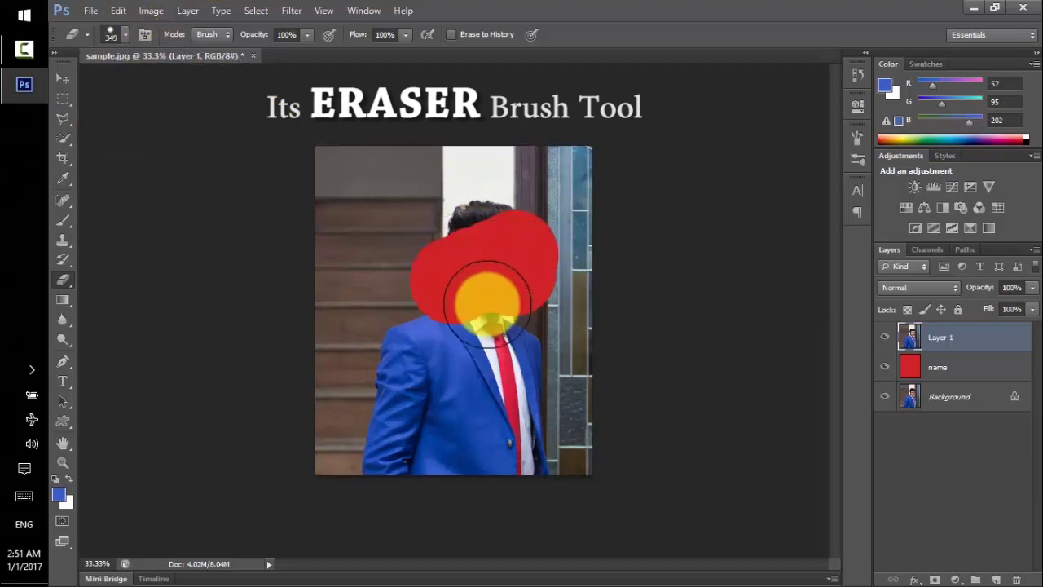
{"action": "mouse_move", "coordinate": [524, 291]}
{"action": "left_mouse_down"}
{"action": "mouse_move", "coordinate": [460, 242]}
{"action": "mouse_move", "coordinate": [478, 248]}
{"action": "left_mouse_up"}
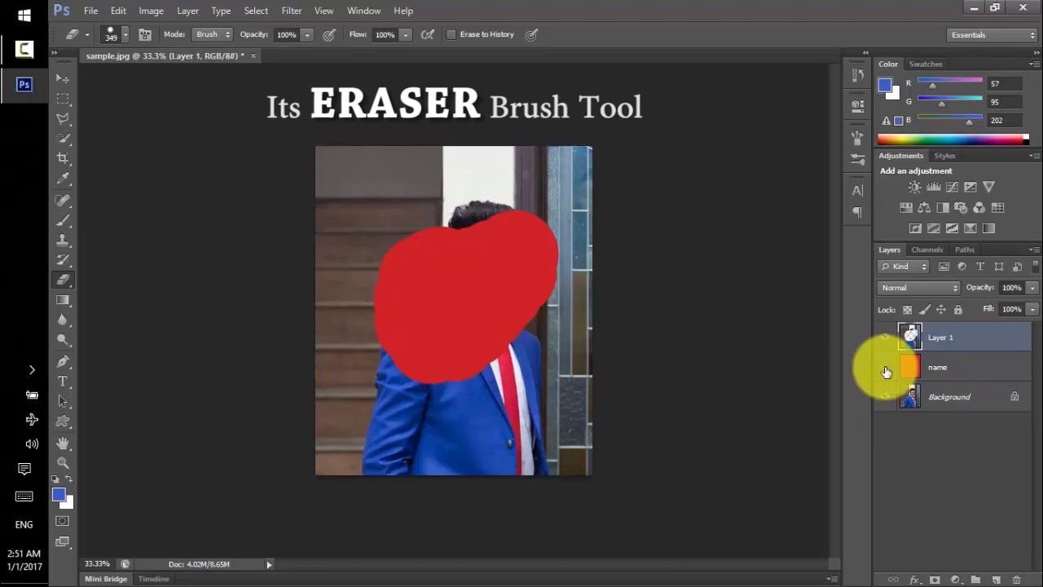
Step: Hide the red name and Background layers, then widen the erased hole over the face
{"action": "left_click", "coordinate": [886, 368]}
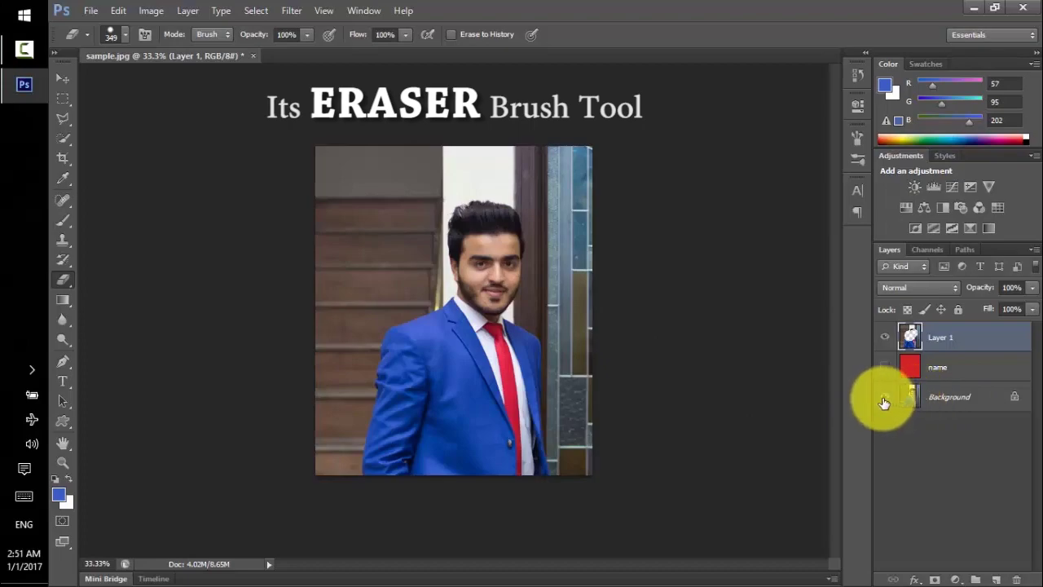
{"action": "left_click", "coordinate": [884, 399]}
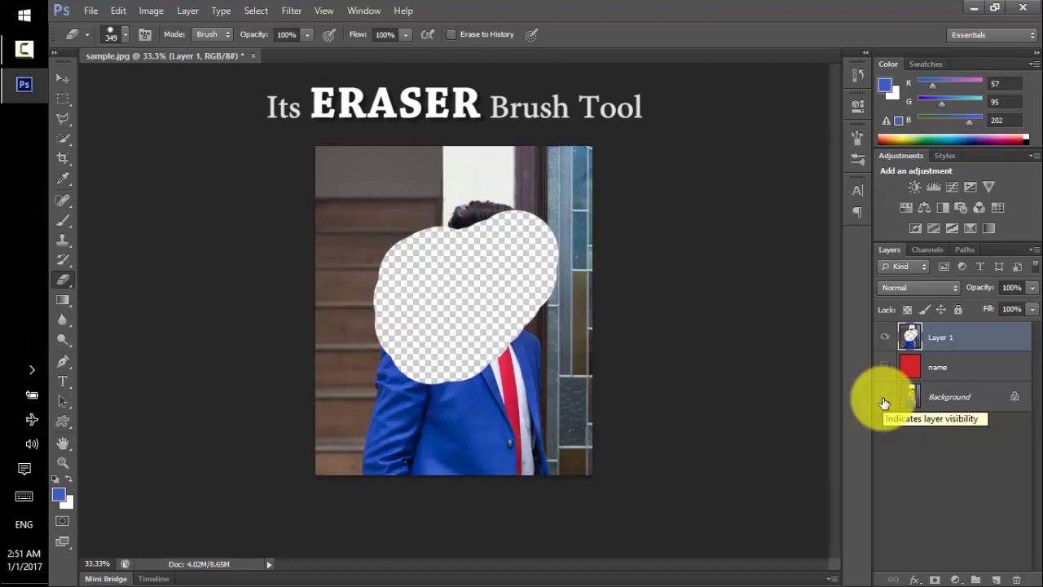
{"action": "mouse_move", "coordinate": [537, 277]}
{"action": "left_mouse_down"}
{"action": "mouse_move", "coordinate": [371, 350]}
{"action": "mouse_move", "coordinate": [450, 289]}
{"action": "left_mouse_up"}
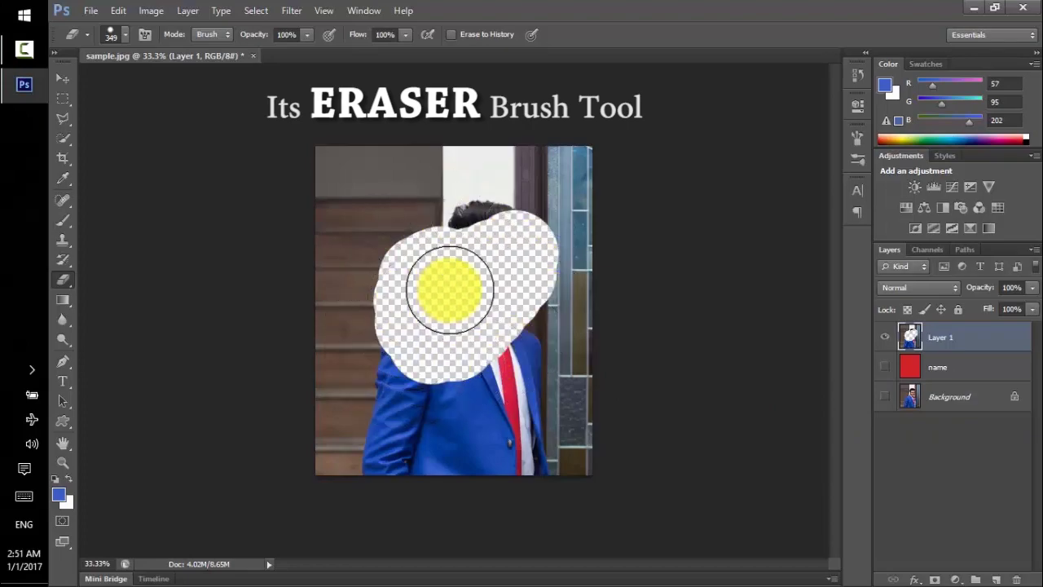
Step: Move the name layer above Layer 1 and back, leaving only Layer 1 visible
{"action": "left_click", "coordinate": [971, 368]}
{"action": "left_click_drag", "start_coordinate": [972, 368], "coordinate": [966, 332]}
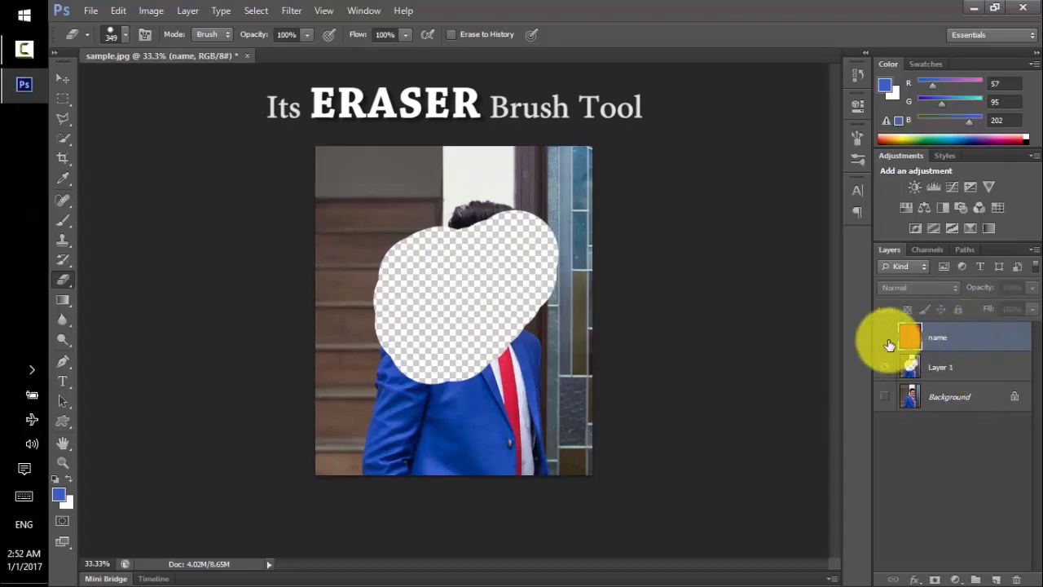
{"action": "left_click", "coordinate": [888, 343]}
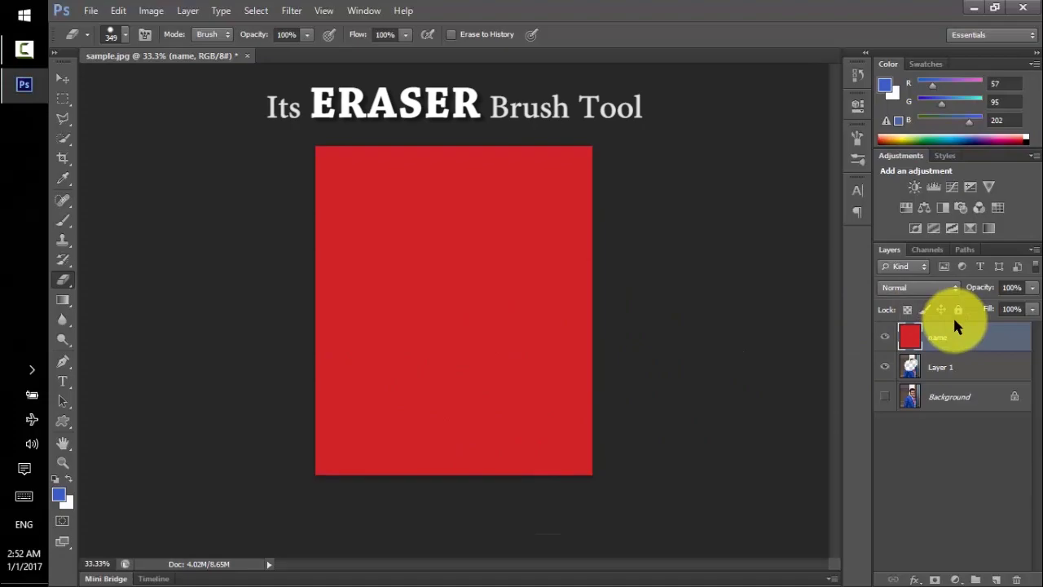
{"action": "left_click_drag", "start_coordinate": [955, 326], "coordinate": [959, 333]}
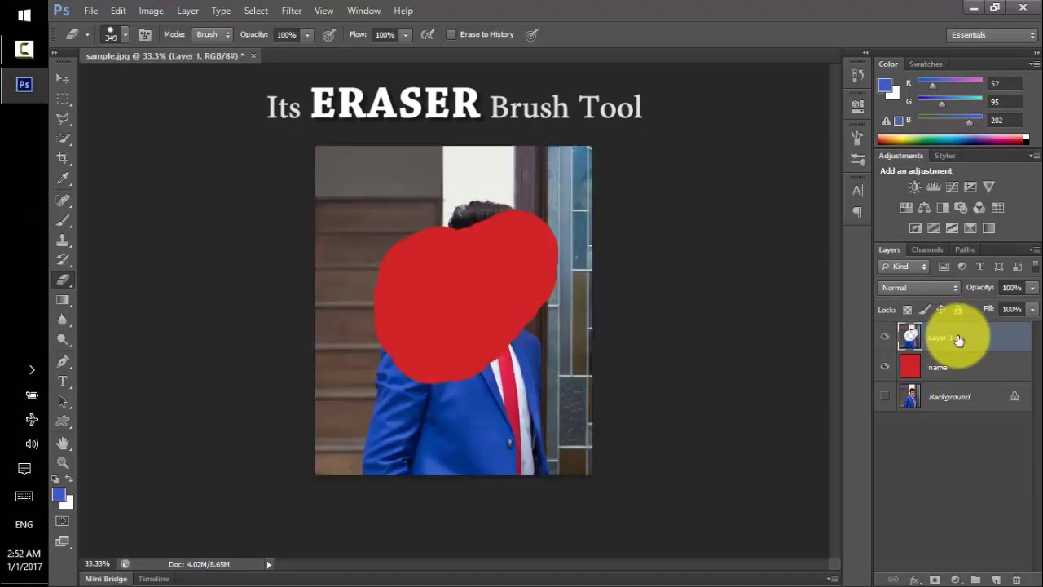
{"action": "left_click", "coordinate": [888, 368]}
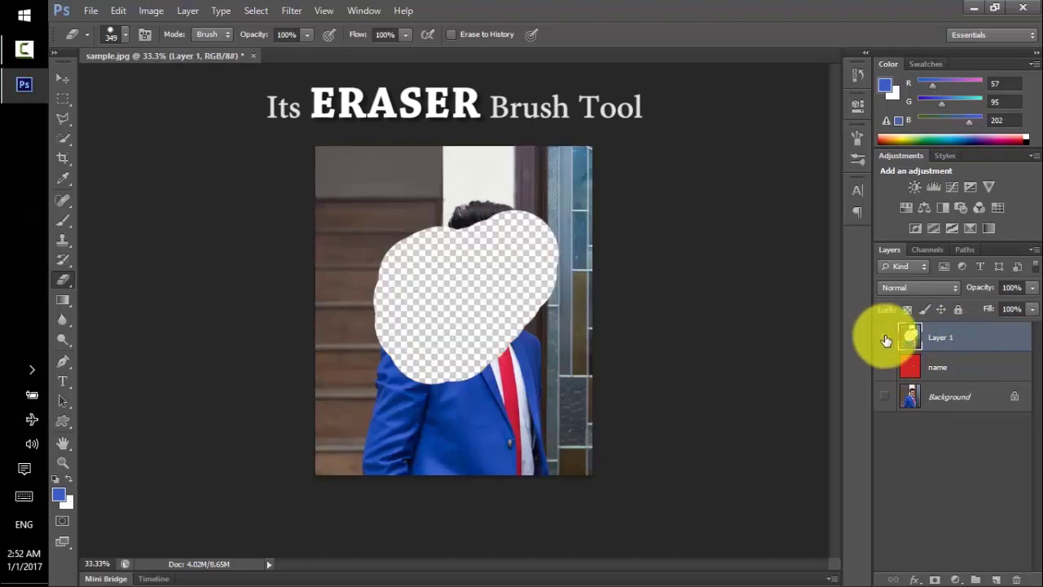
{"action": "left_click", "coordinate": [886, 339]}
{"action": "left_click", "coordinate": [886, 338]}
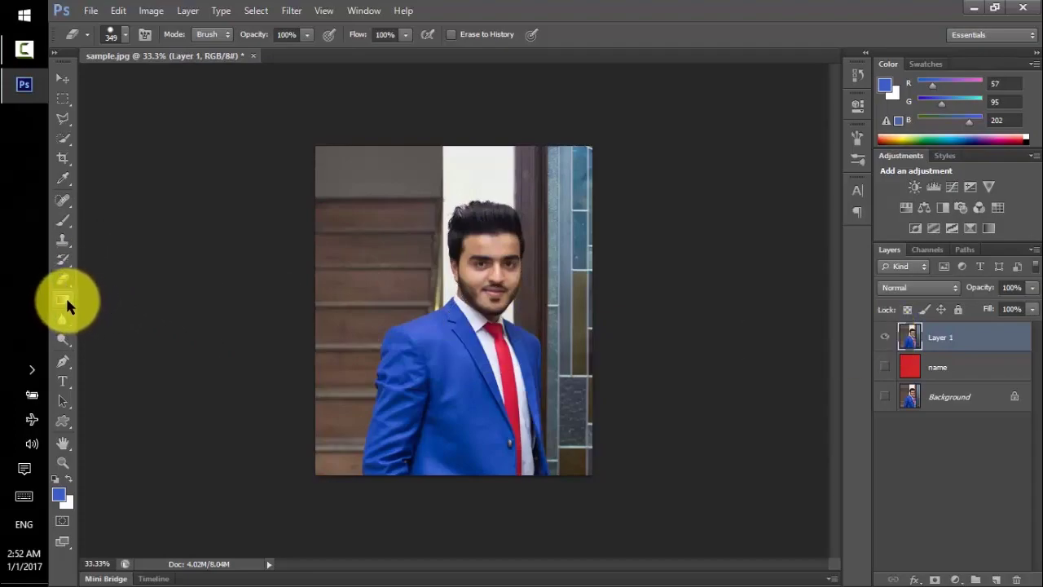
{"action": "left_click", "coordinate": [67, 302]}
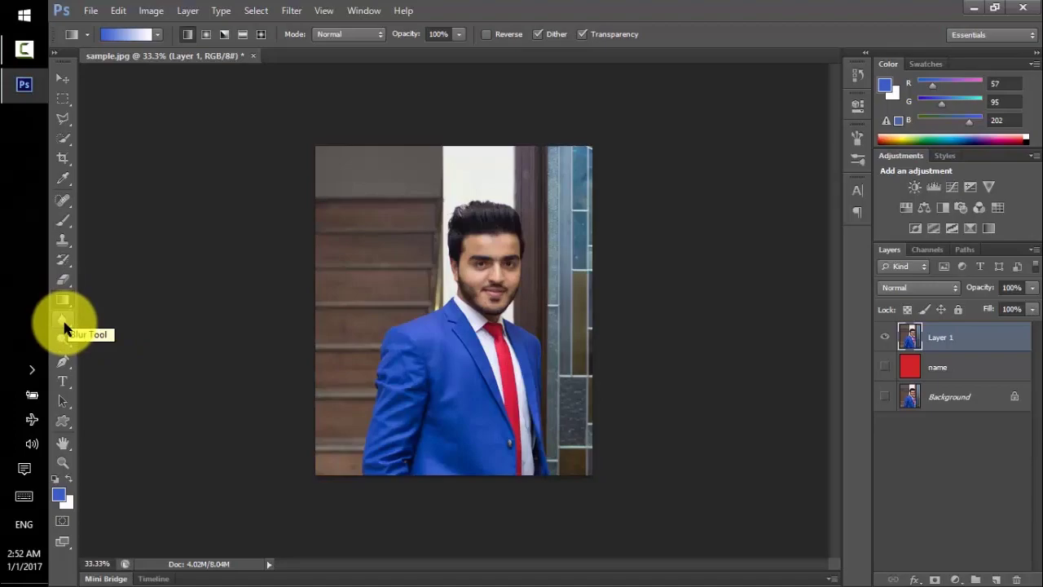
Step: Place the 'innovative codes' text on the photo and resize its box to enlarge the type
{"action": "left_click", "coordinate": [63, 381]}
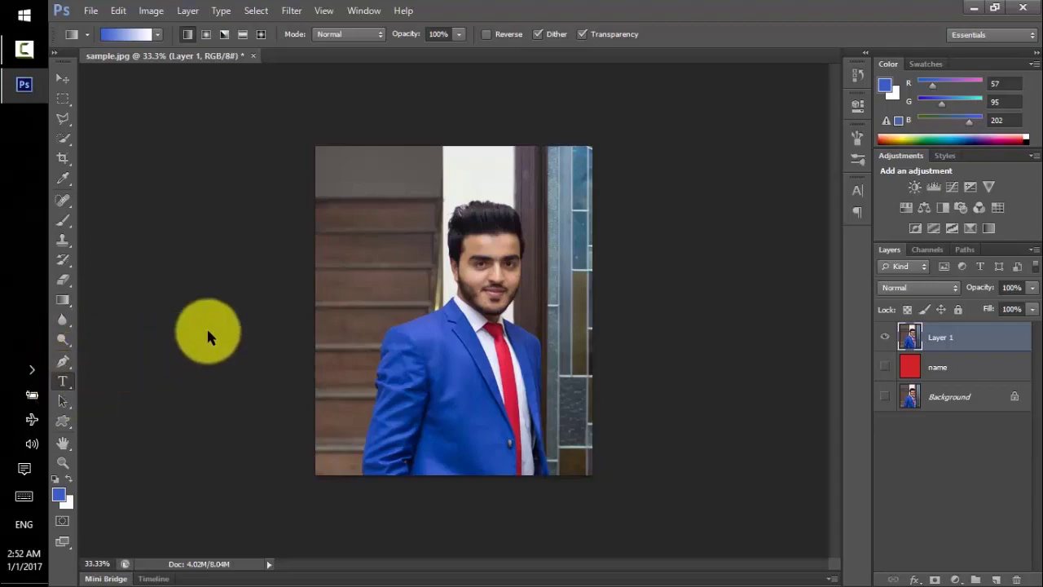
{"action": "left_click", "coordinate": [380, 273]}
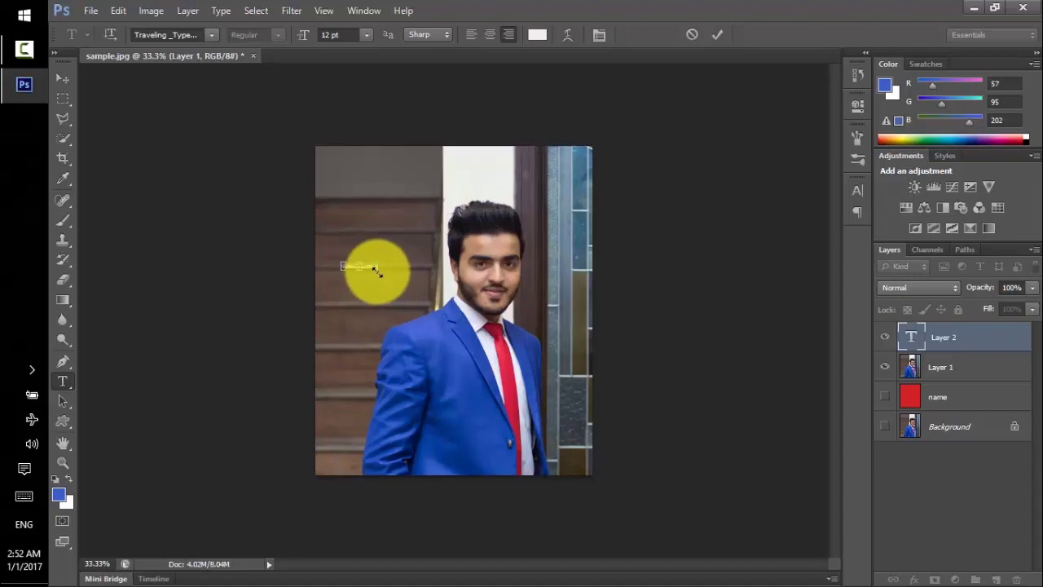
{"action": "left_click_drag", "start_coordinate": [375, 269], "coordinate": [580, 356]}
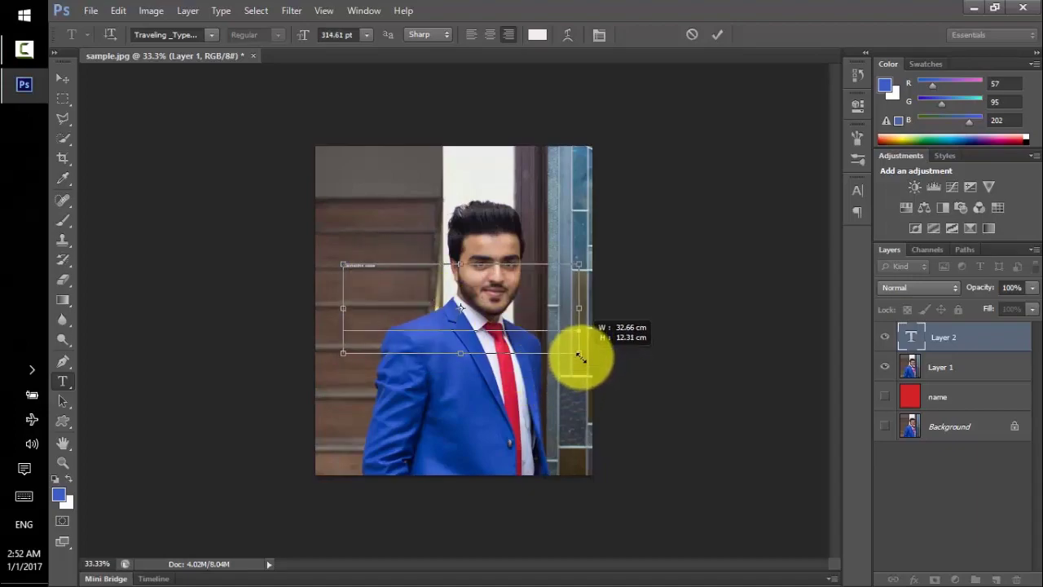
{"action": "left_click_drag", "start_coordinate": [580, 357], "coordinate": [579, 324]}
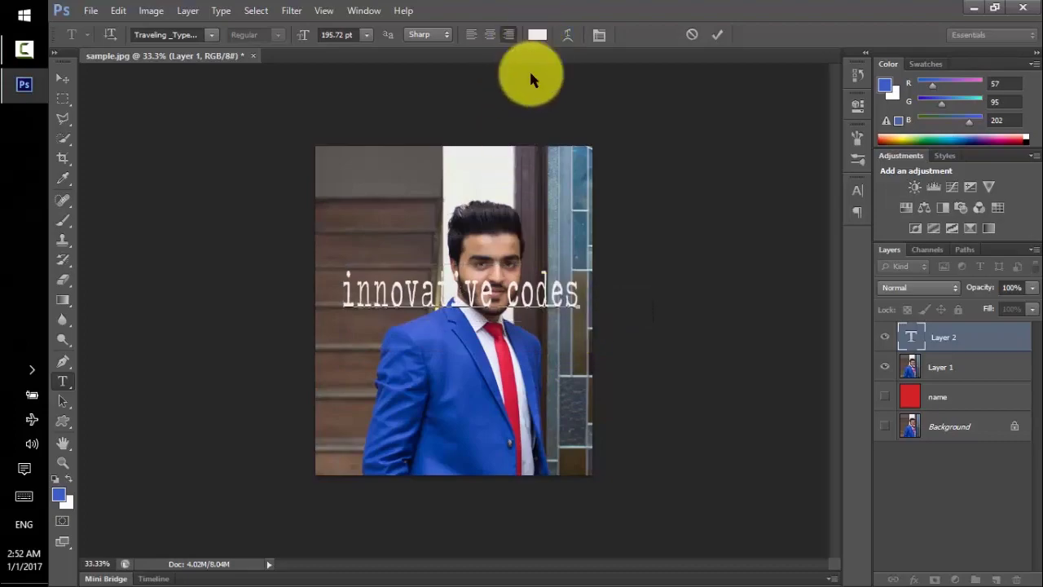
Step: Colour all the text dark red 963535, commit it, and hide the text layer
{"action": "left_click", "coordinate": [433, 293]}
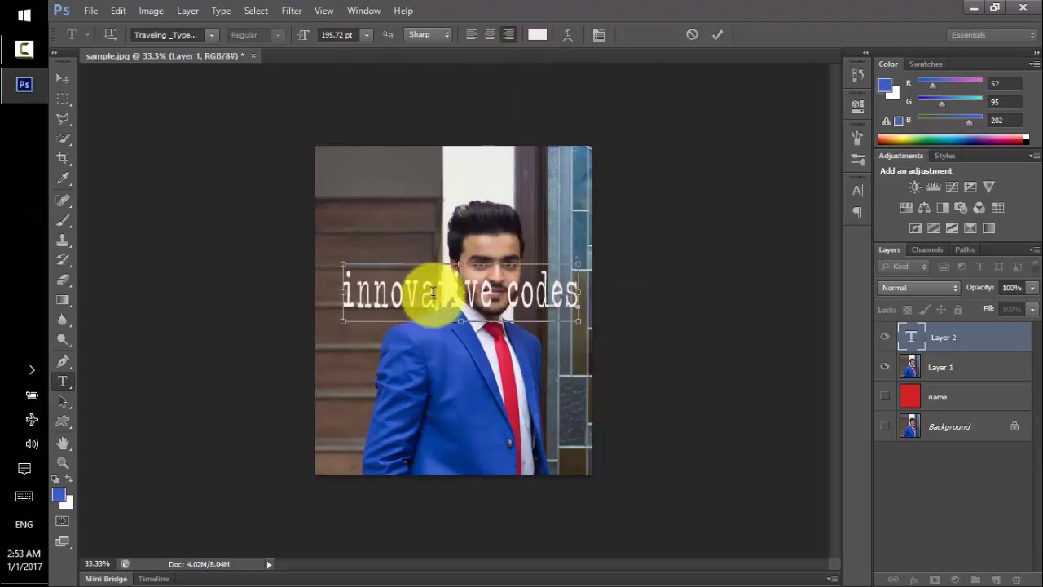
{"action": "key", "text": "ctrl+a"}
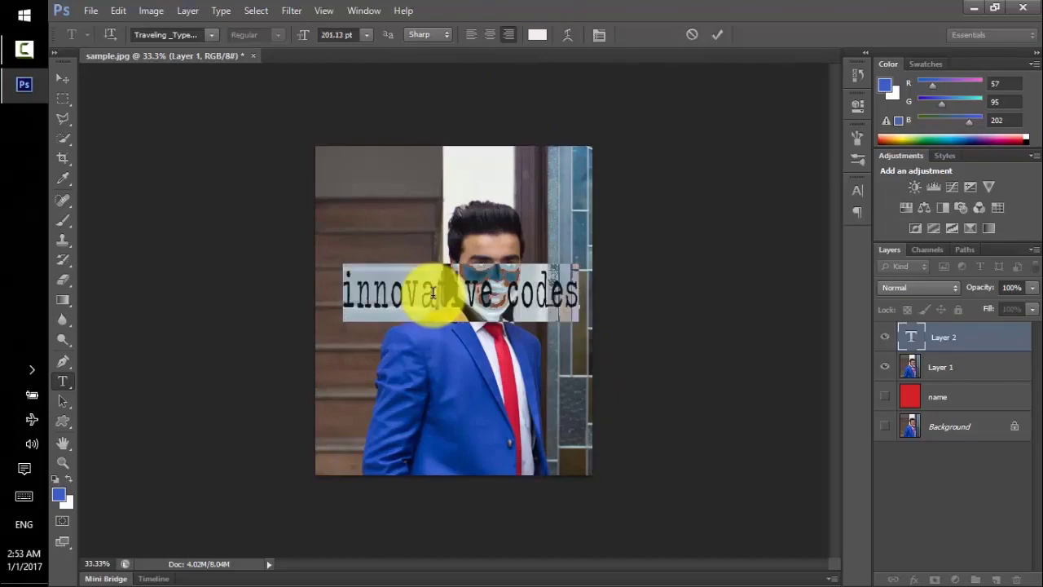
{"action": "left_click", "coordinate": [536, 35]}
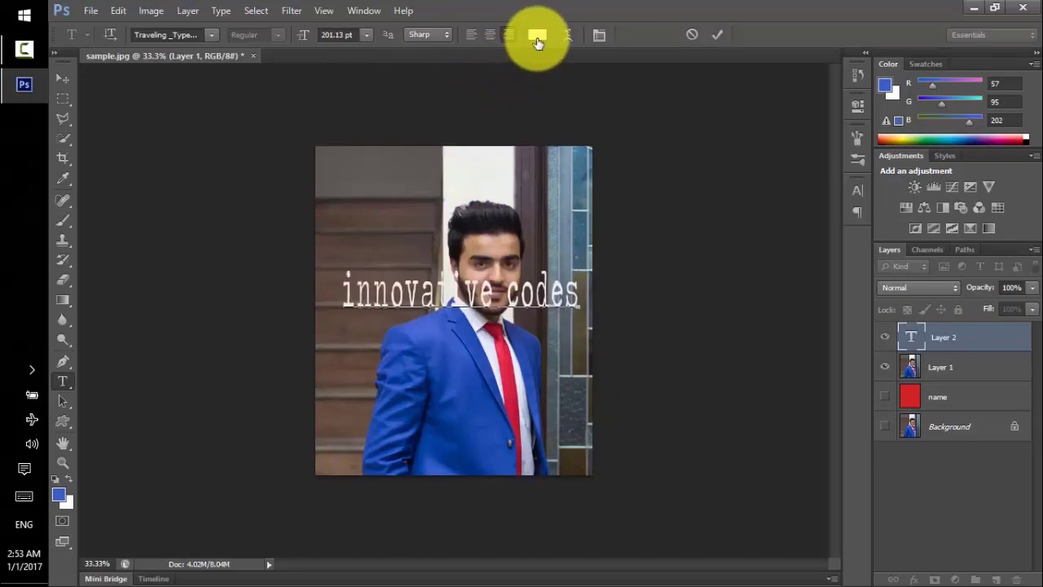
{"action": "left_click_drag", "start_coordinate": [629, 220], "coordinate": [689, 242]}
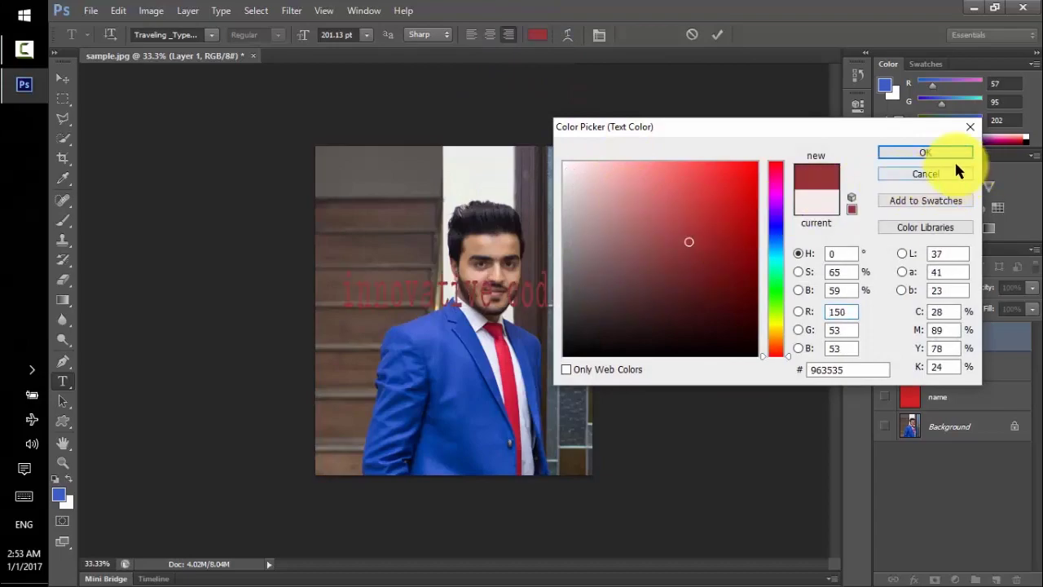
{"action": "left_click", "coordinate": [932, 154]}
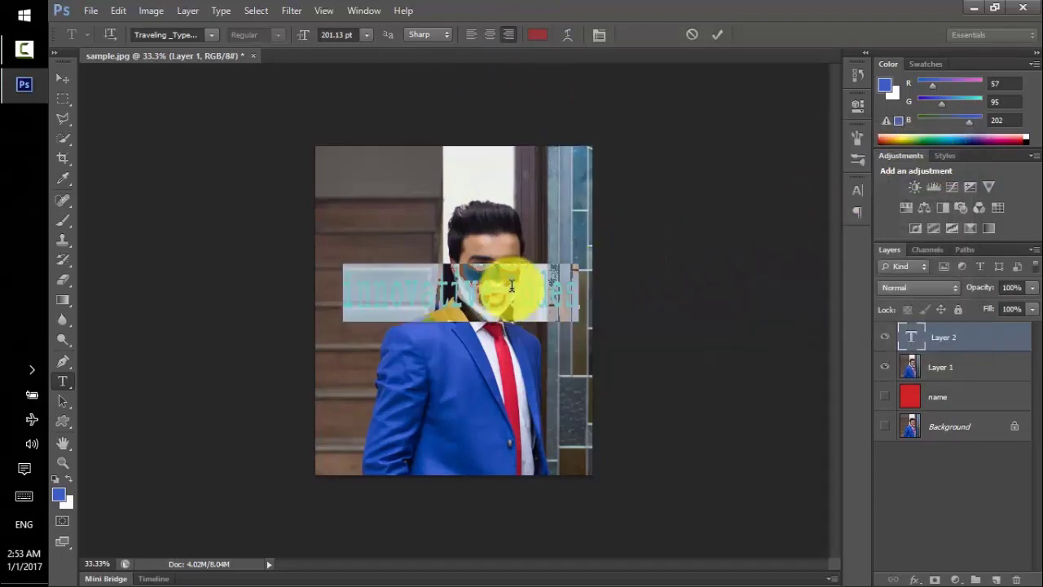
{"action": "left_click", "coordinate": [717, 34]}
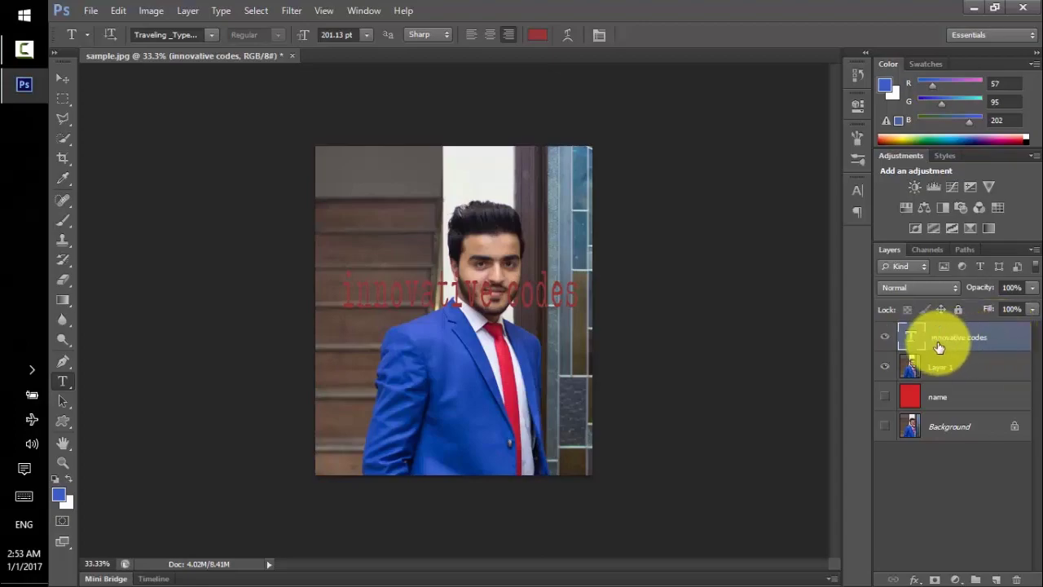
{"action": "left_click", "coordinate": [887, 337]}
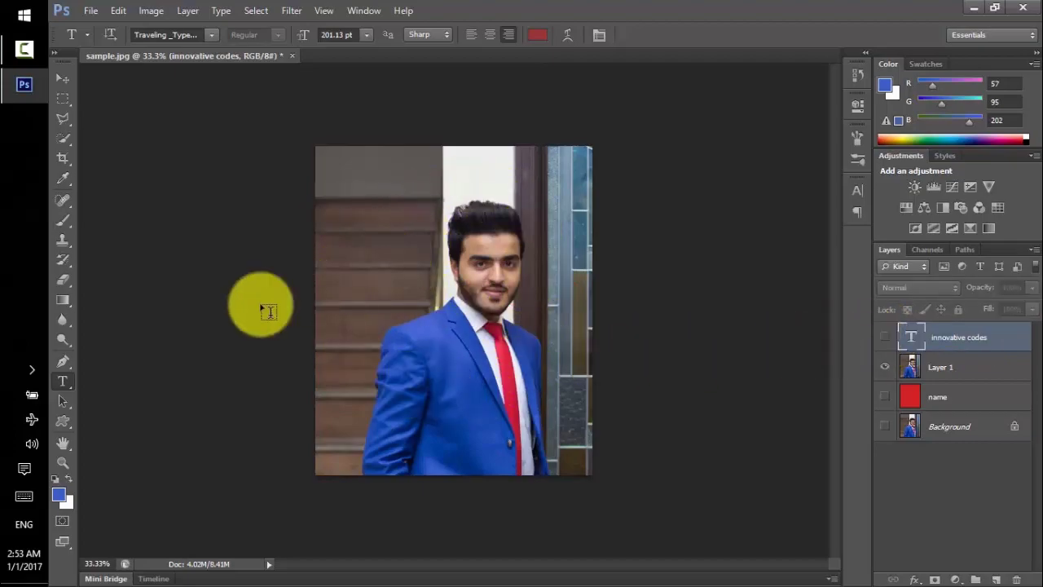
Step: Draw a preset starburst custom shape over the man's face
{"action": "left_click", "coordinate": [62, 400]}
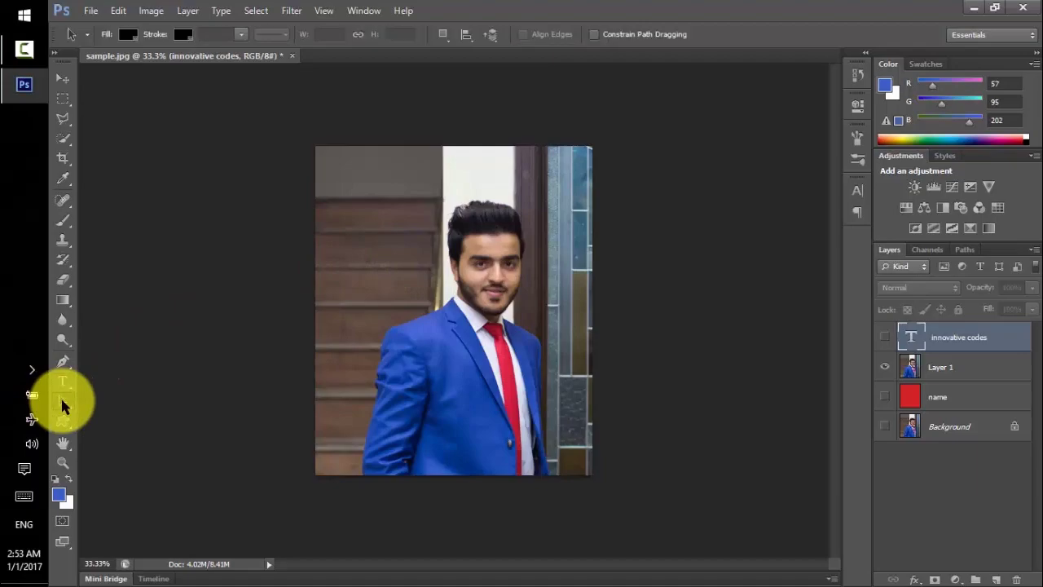
{"action": "left_click", "coordinate": [64, 419]}
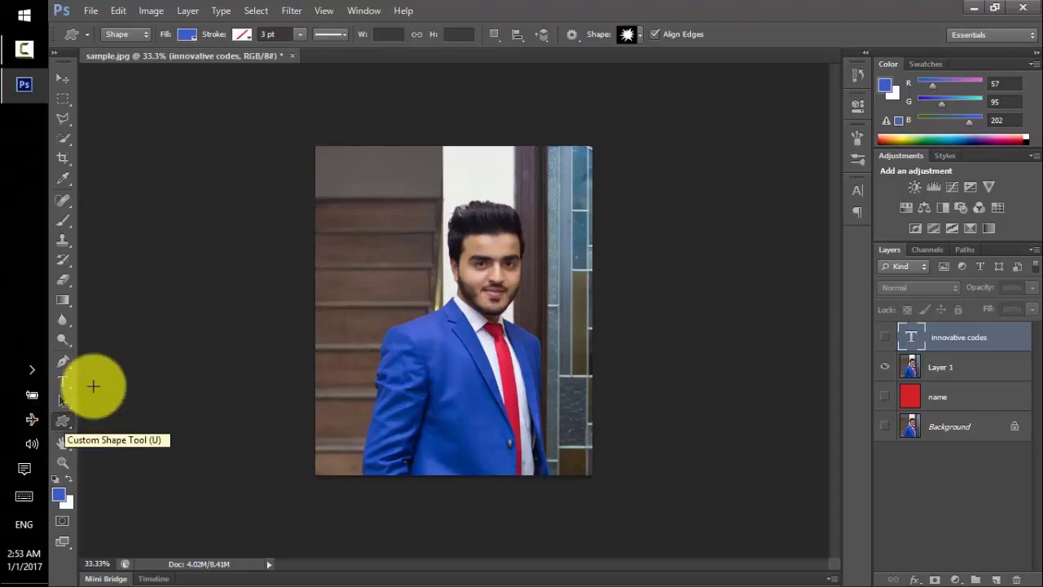
{"action": "left_click", "coordinate": [638, 38]}
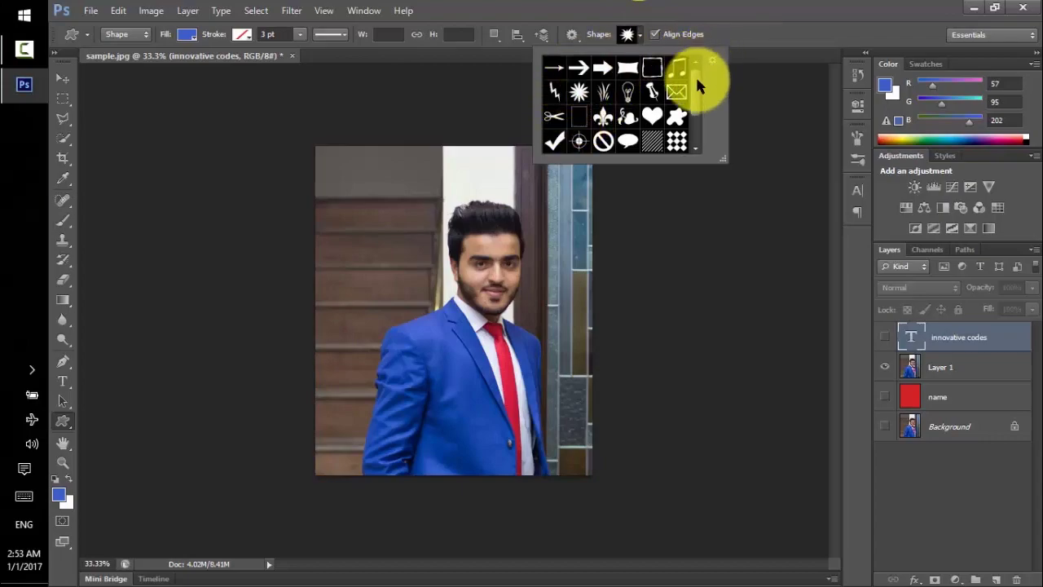
{"action": "scroll", "coordinate": [693, 81], "scroll_direction": "down", "scroll_amount": 3}
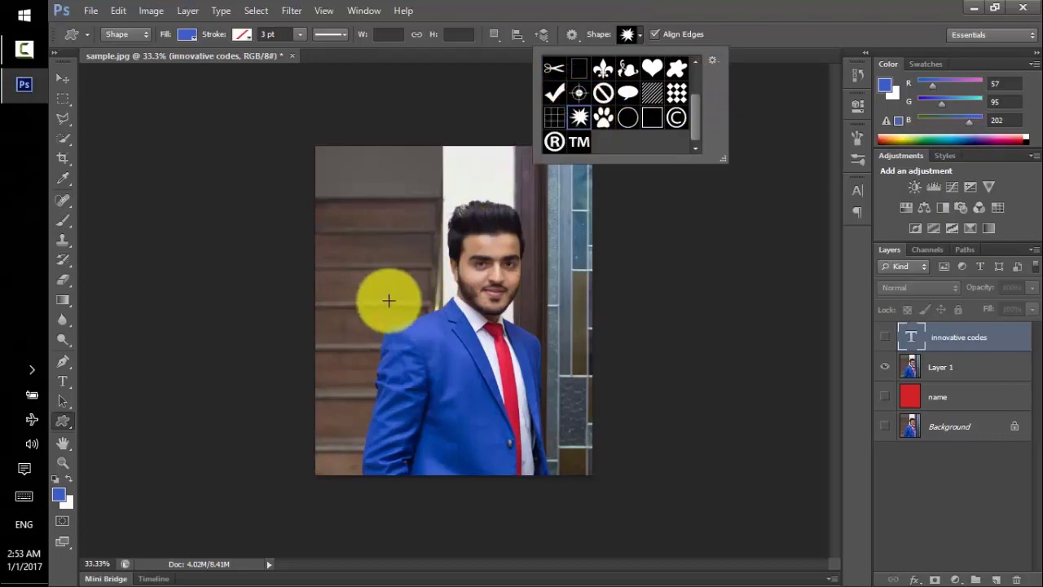
{"action": "left_click_drag", "start_coordinate": [363, 216], "coordinate": [561, 386]}
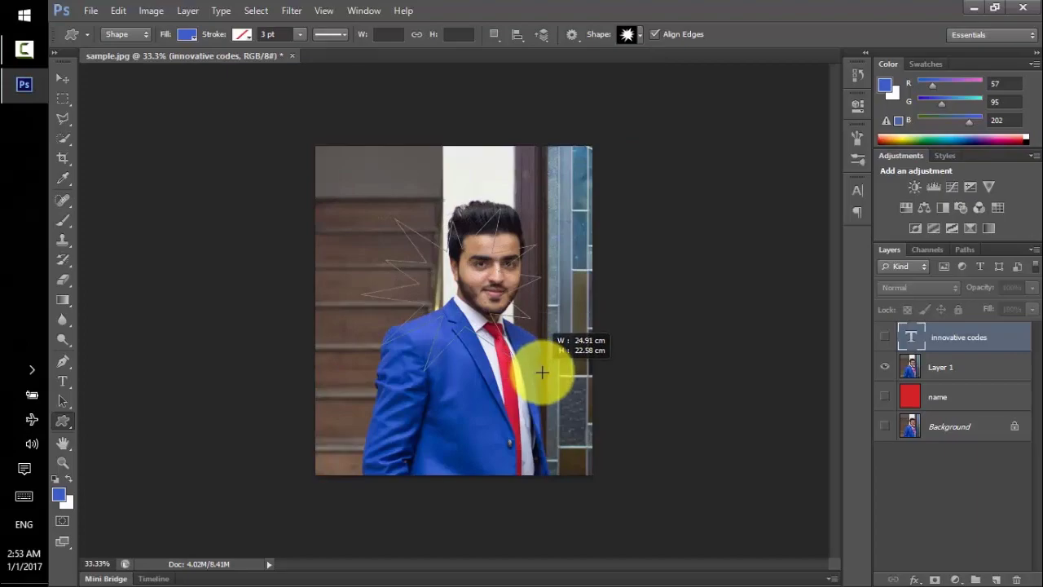
{"action": "left_click_drag", "start_coordinate": [561, 386], "coordinate": [574, 374]}
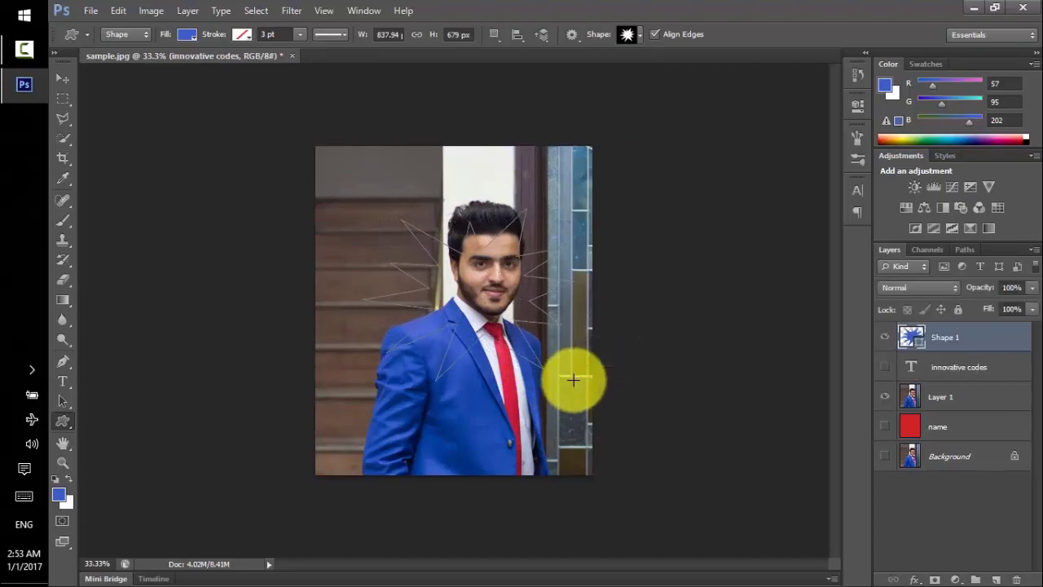
Step: Give the starburst a red fill and 20 pt green stroke, then hide Shape 1
{"action": "left_click", "coordinate": [185, 33]}
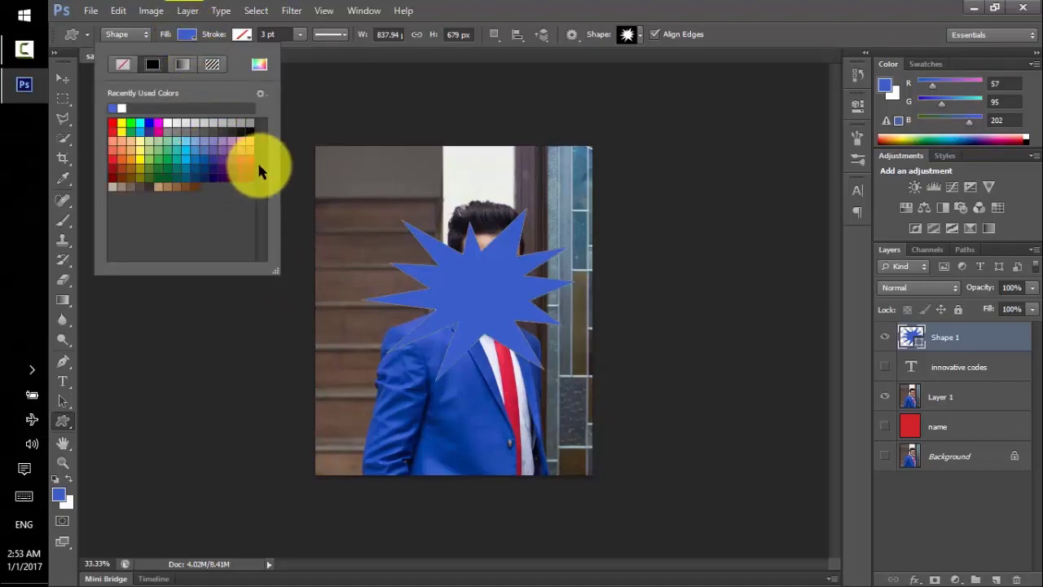
{"action": "left_click", "coordinate": [114, 159]}
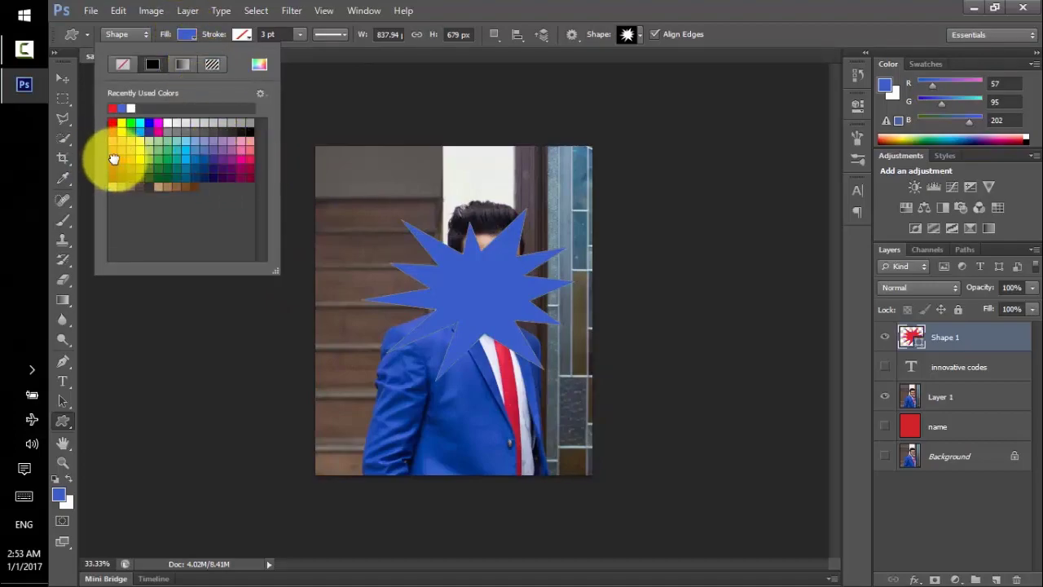
{"action": "left_click", "coordinate": [193, 33]}
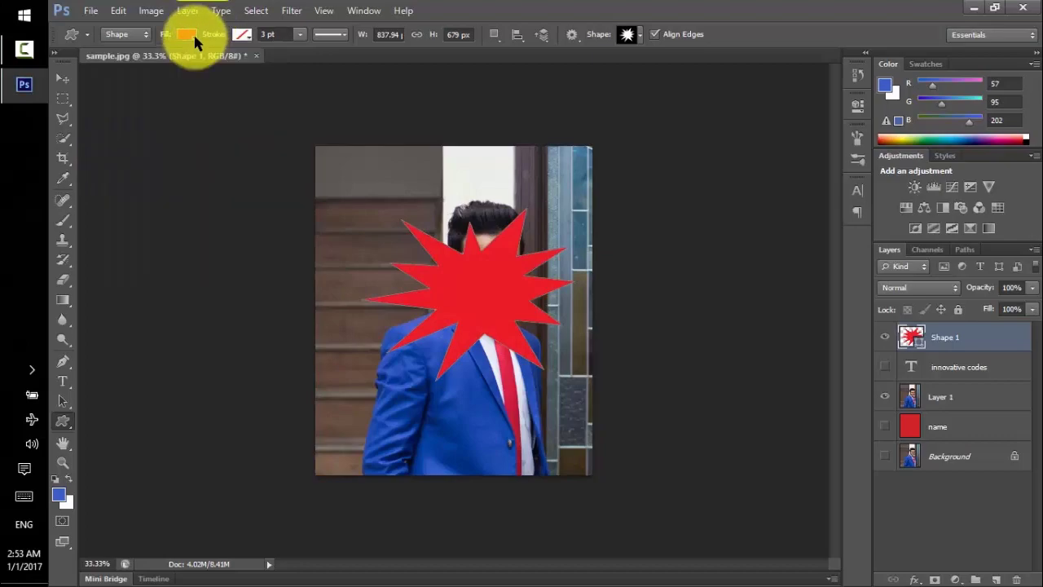
{"action": "left_click", "coordinate": [249, 34]}
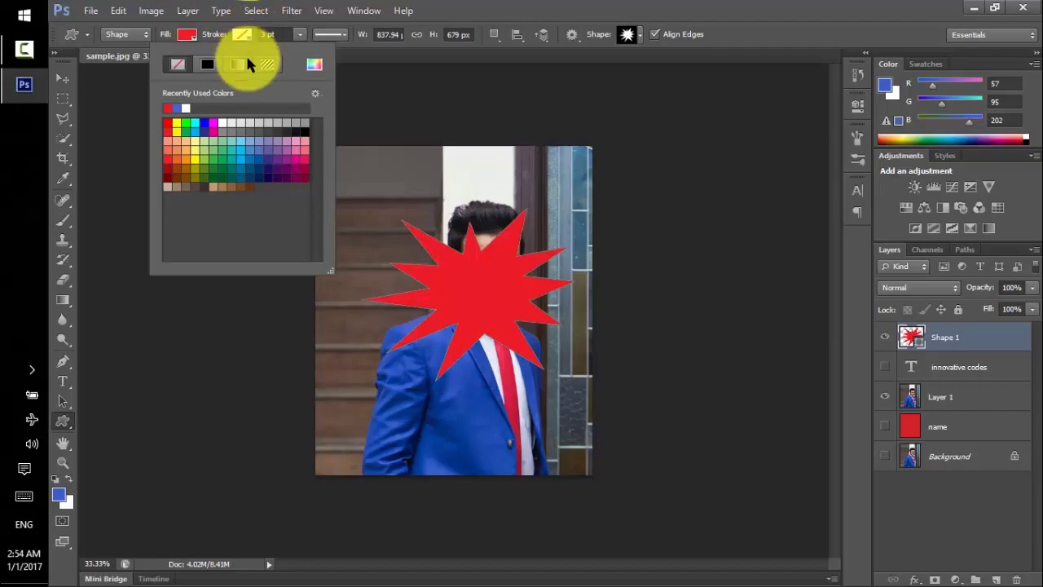
{"action": "left_click", "coordinate": [221, 159]}
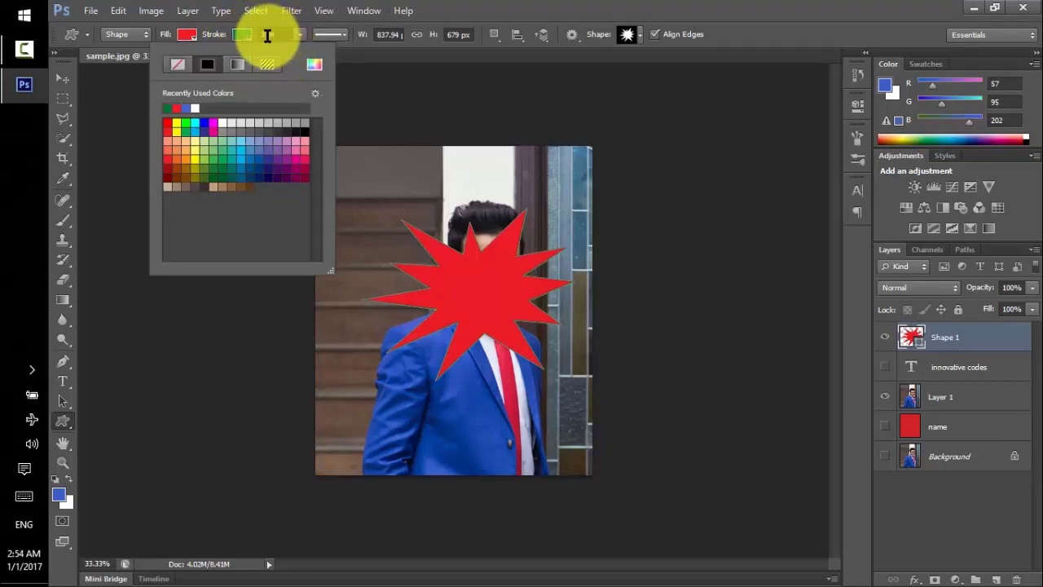
{"action": "left_click", "coordinate": [268, 35]}
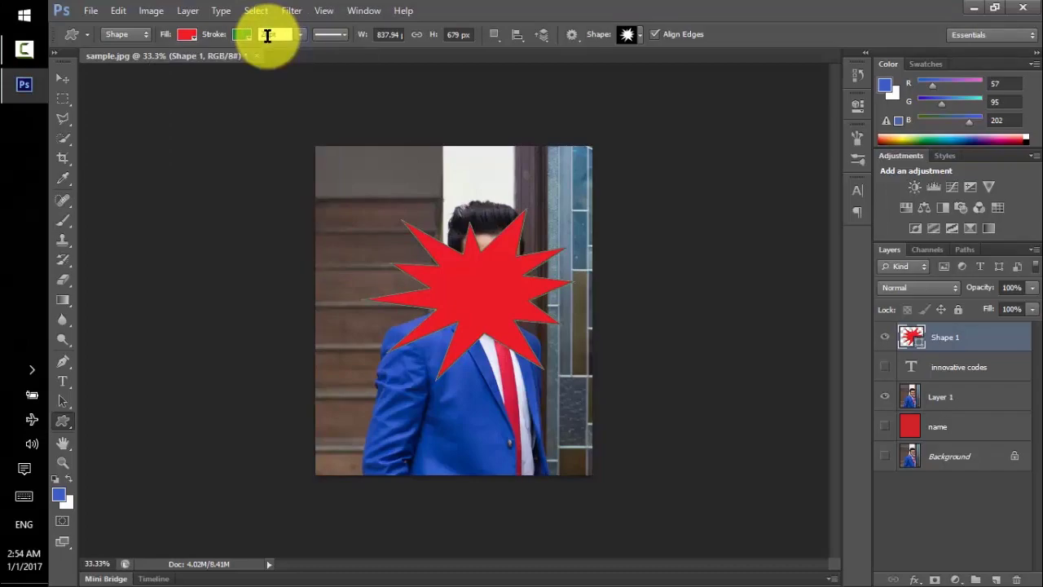
{"action": "type", "text": "20"}
{"action": "left_click", "coordinate": [236, 36]}
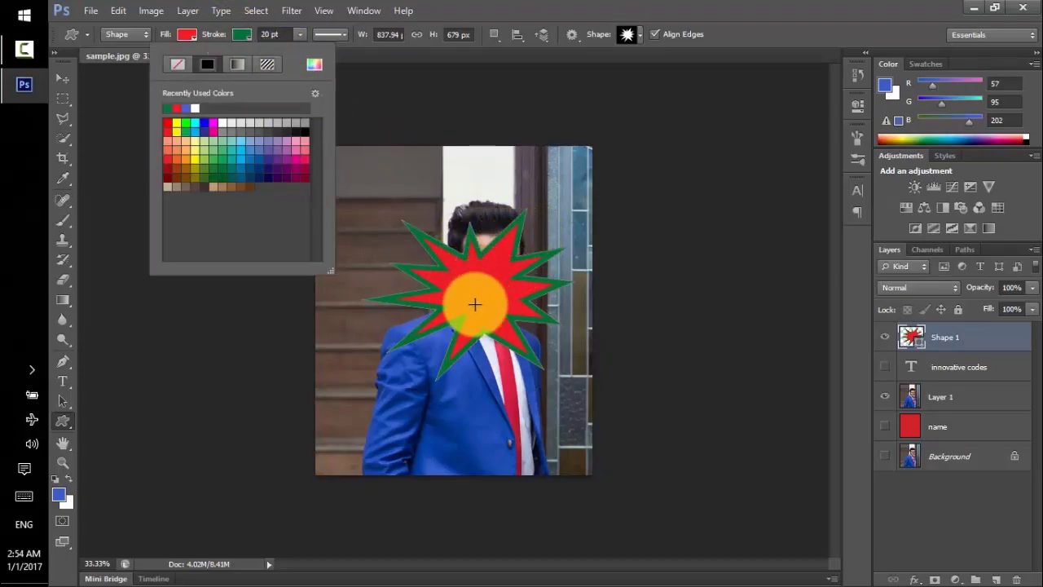
{"action": "left_click", "coordinate": [245, 30]}
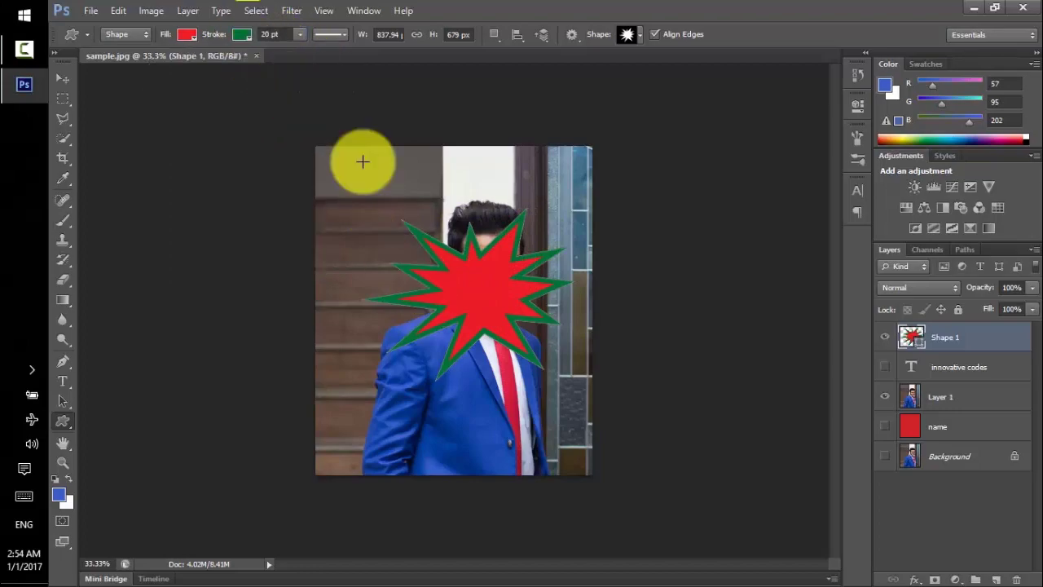
{"action": "left_click", "coordinate": [886, 338]}
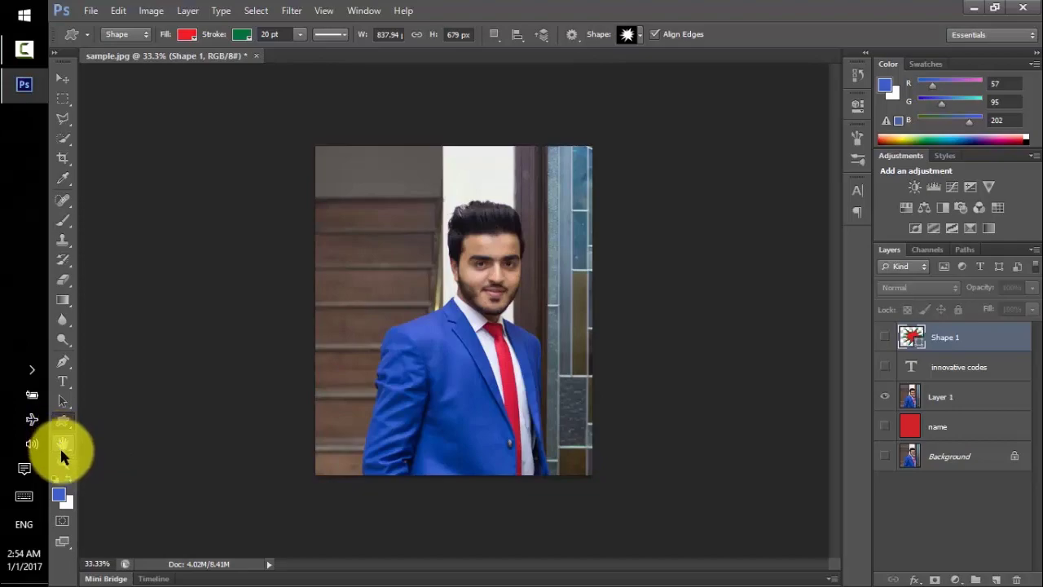
{"action": "left_click", "coordinate": [63, 463]}
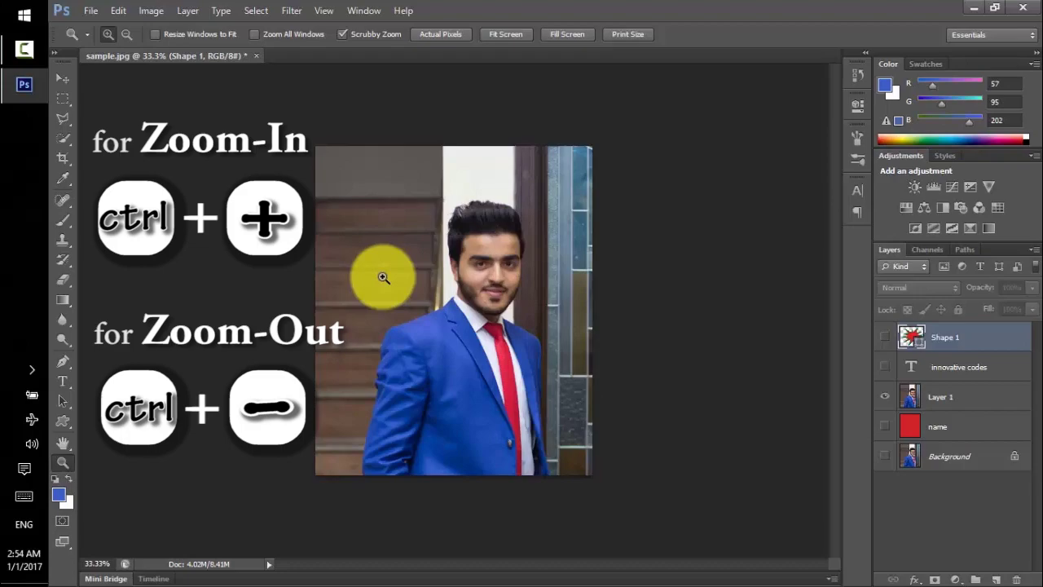
Step: Zoom to 200% with Ctrl+Plus, back out with Ctrl+Minus, then settle at 50%
{"action": "key", "text": "ctrl+plus"}
{"action": "key", "text": "ctrl+plus"}
{"action": "key", "text": "ctrl+plus"}
{"action": "key", "text": "ctrl+plus"}
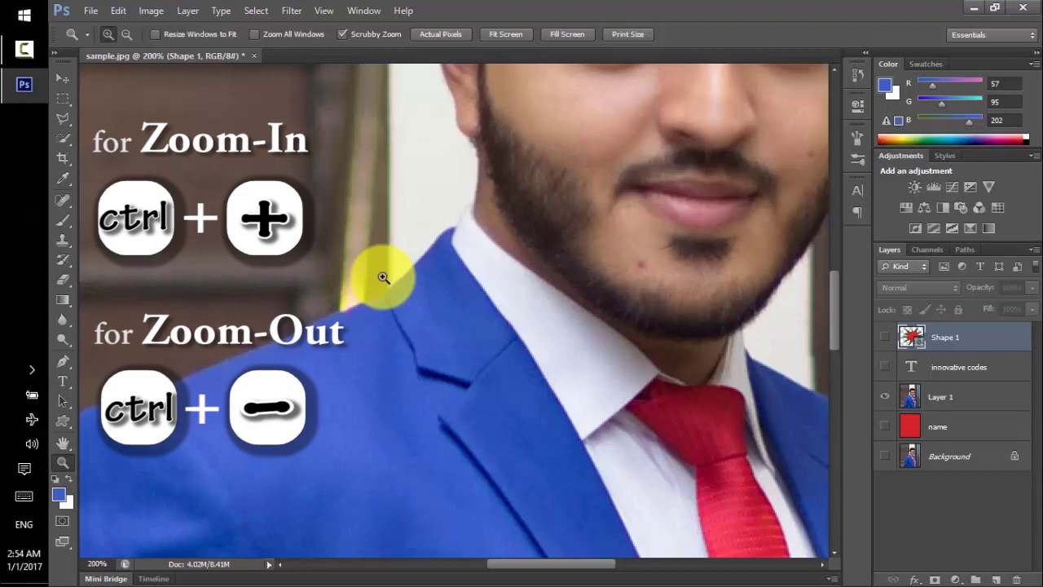
{"action": "key", "text": "ctrl+minus"}
{"action": "key", "text": "ctrl+minus"}
{"action": "key", "text": "ctrl+minus"}
{"action": "key", "text": "ctrl+minus"}
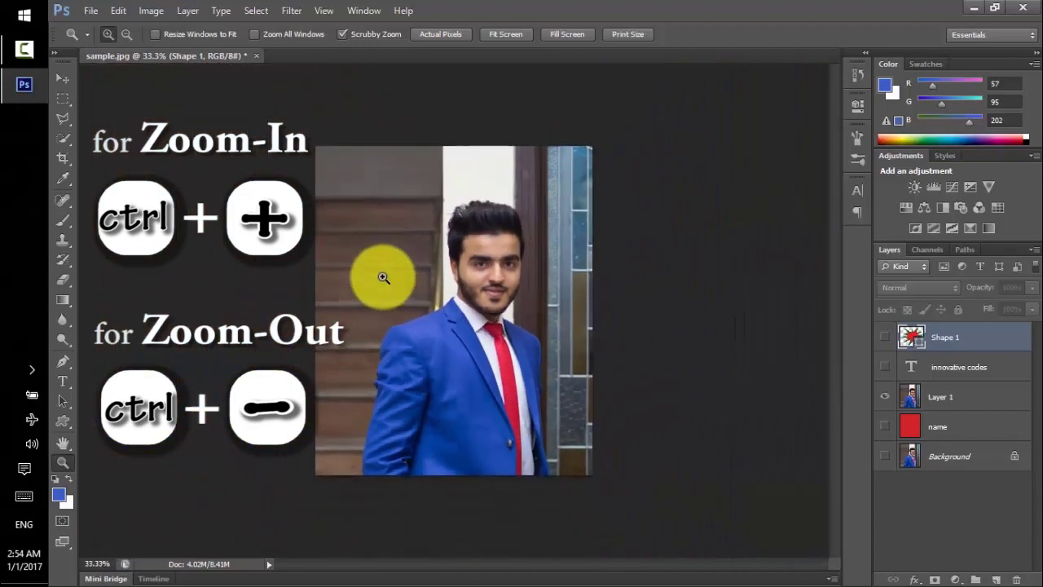
{"action": "key", "text": "ctrl+plus"}
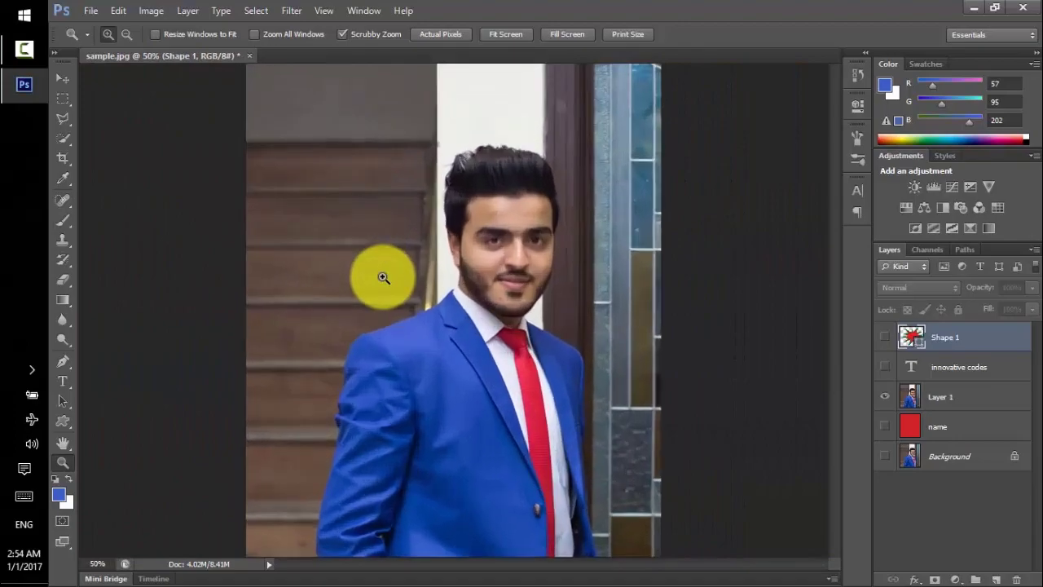